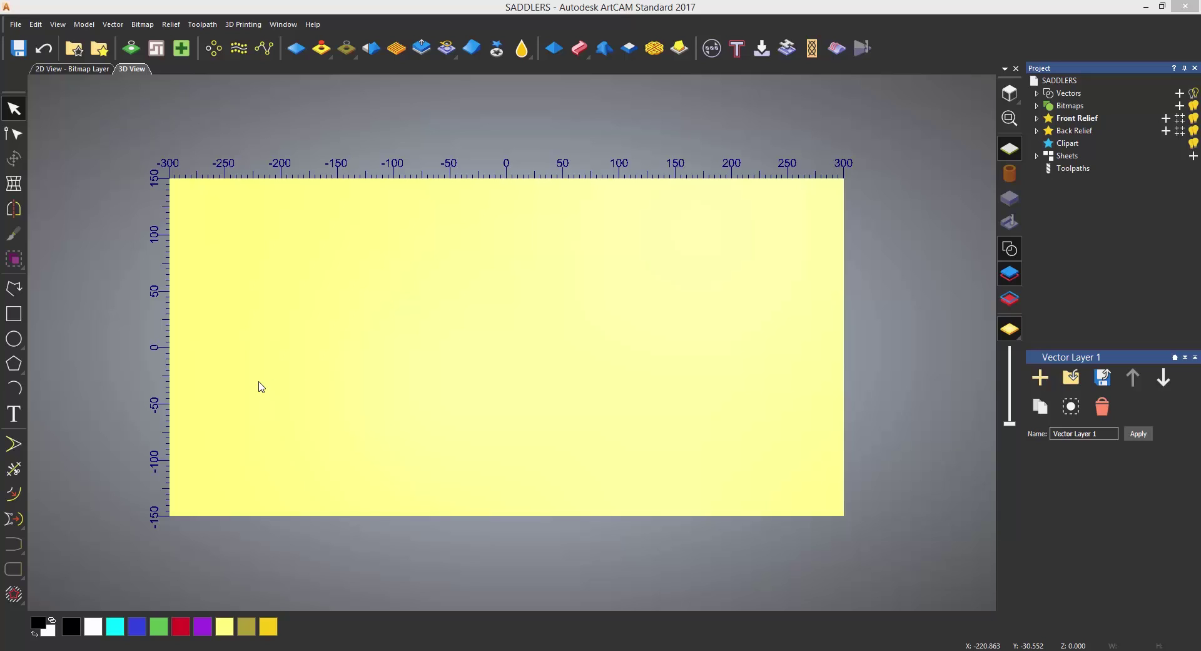
- Drag out a rectangle and resize it to 500 mm wide by 200 mm high
{"action": "left_click", "coordinate": [15, 313]}
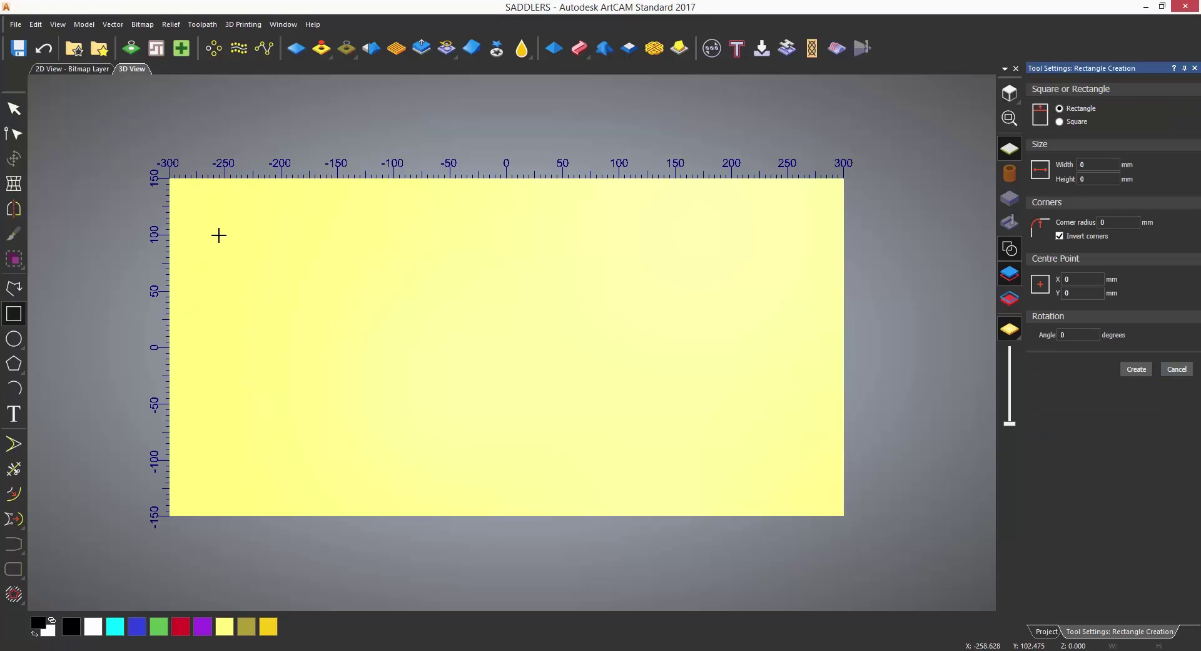
{"action": "left_click_drag", "start_coordinate": [216, 232], "coordinate": [272, 289]}
{"action": "left_click_drag", "start_coordinate": [436, 377], "coordinate": [789, 480]}
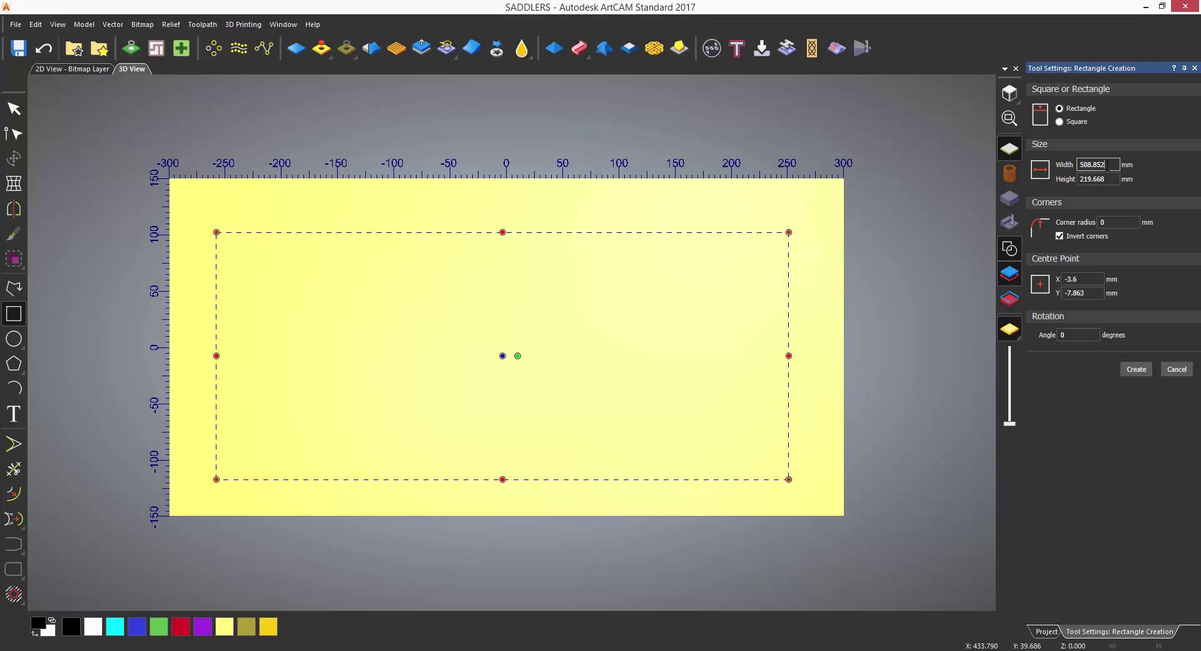
{"action": "left_click_drag", "start_coordinate": [1108, 165], "coordinate": [1046, 165]}
{"action": "type", "text": "500"}
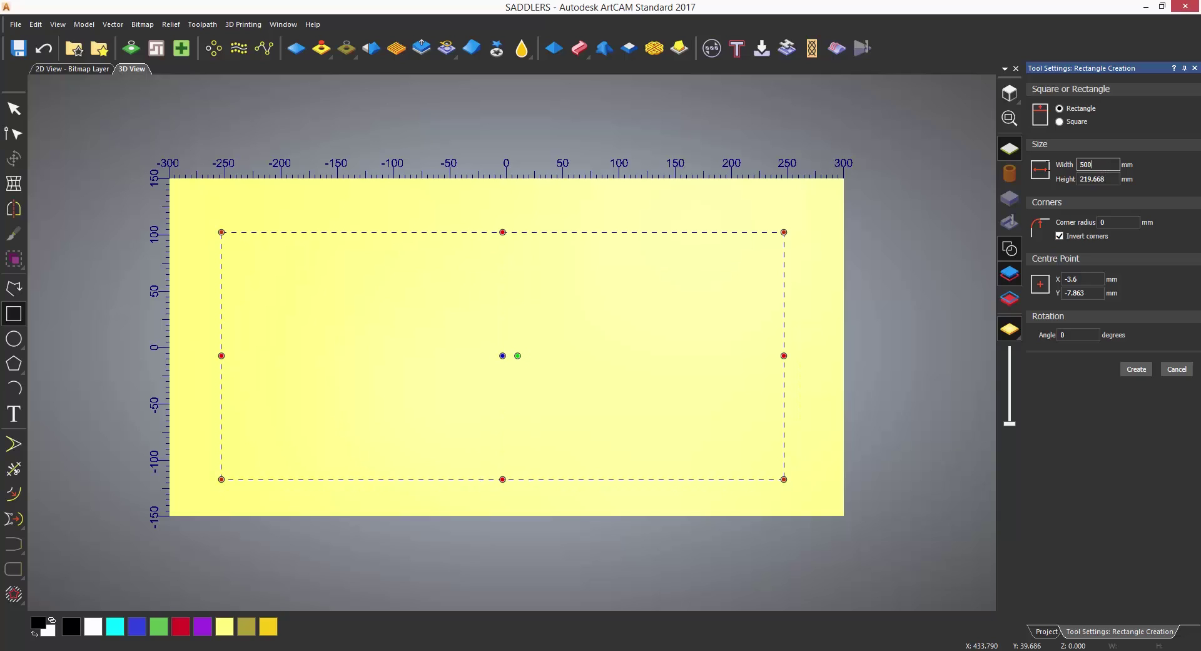
{"action": "key", "text": "Tab"}
{"action": "type", "text": "200"}
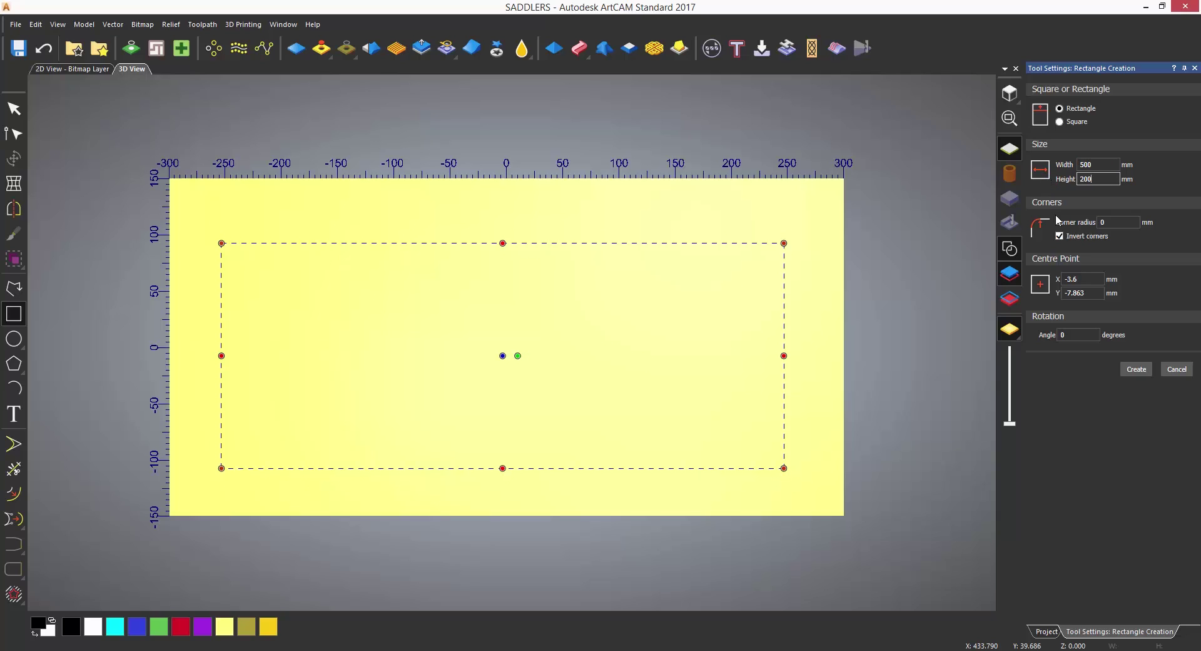
- Give the 500 × 200 mm rectangle a 15 mm corner radius with inverted corners and create it
{"action": "left_click", "coordinate": [1059, 236]}
{"action": "left_click_drag", "start_coordinate": [784, 243], "coordinate": [730, 287]}
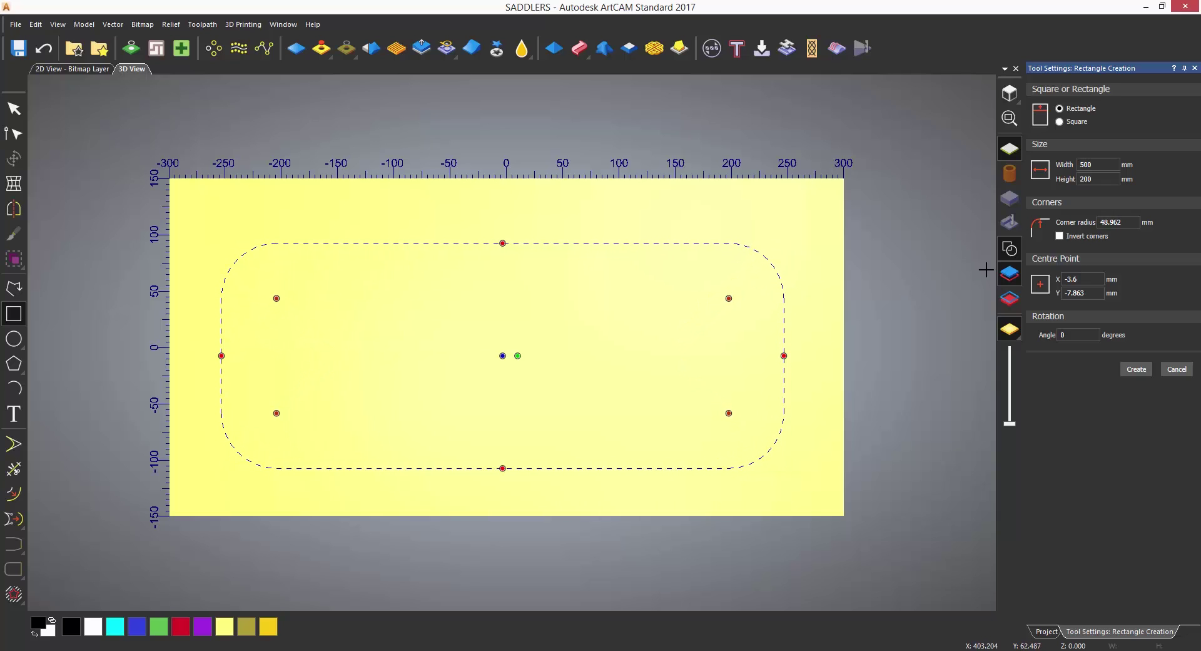
{"action": "left_click_drag", "start_coordinate": [1125, 223], "coordinate": [1085, 220]}
{"action": "type", "text": "15"}
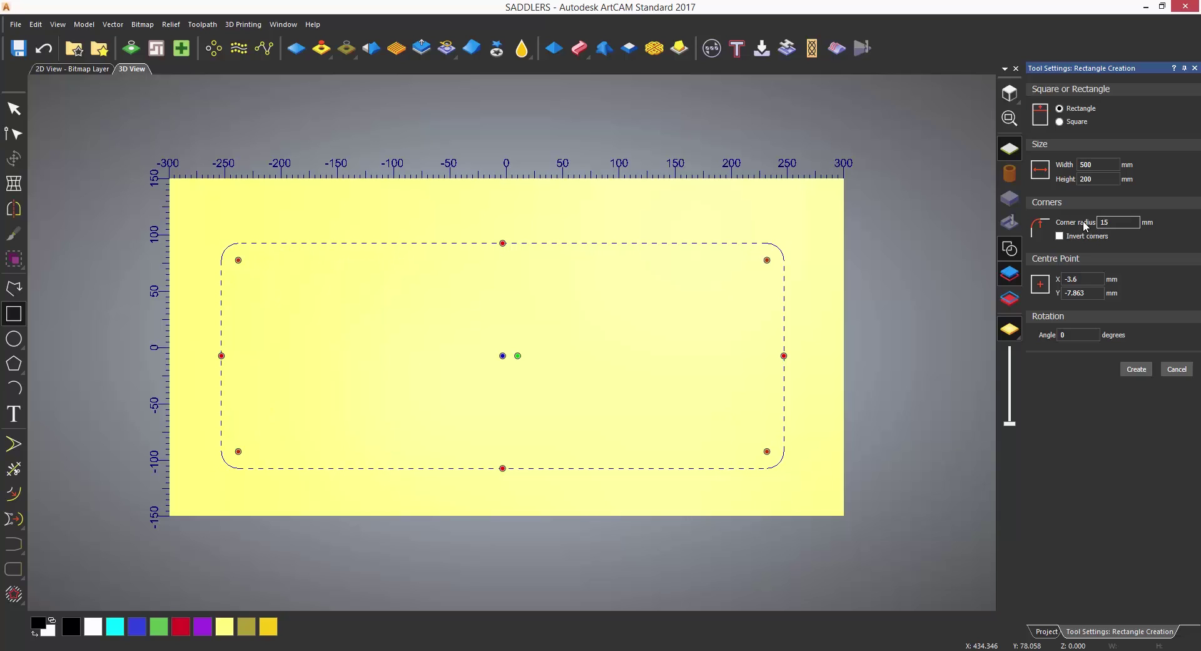
{"action": "left_click", "coordinate": [1059, 236]}
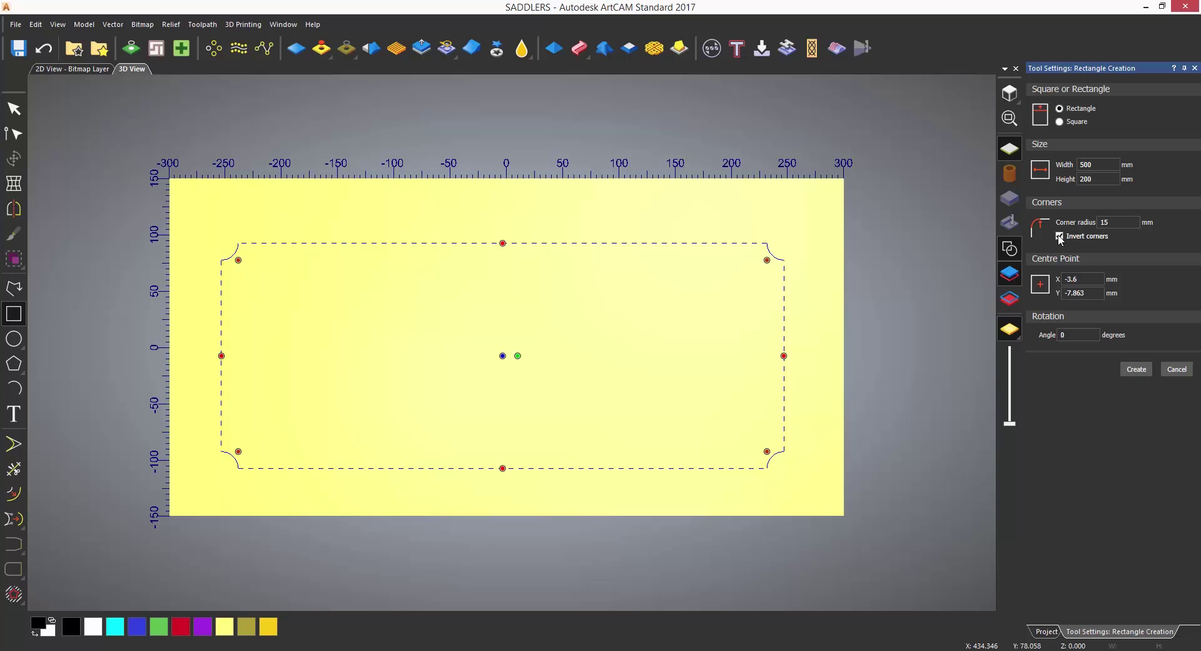
{"action": "left_click", "coordinate": [1082, 292]}
{"action": "left_click", "coordinate": [1135, 369]}
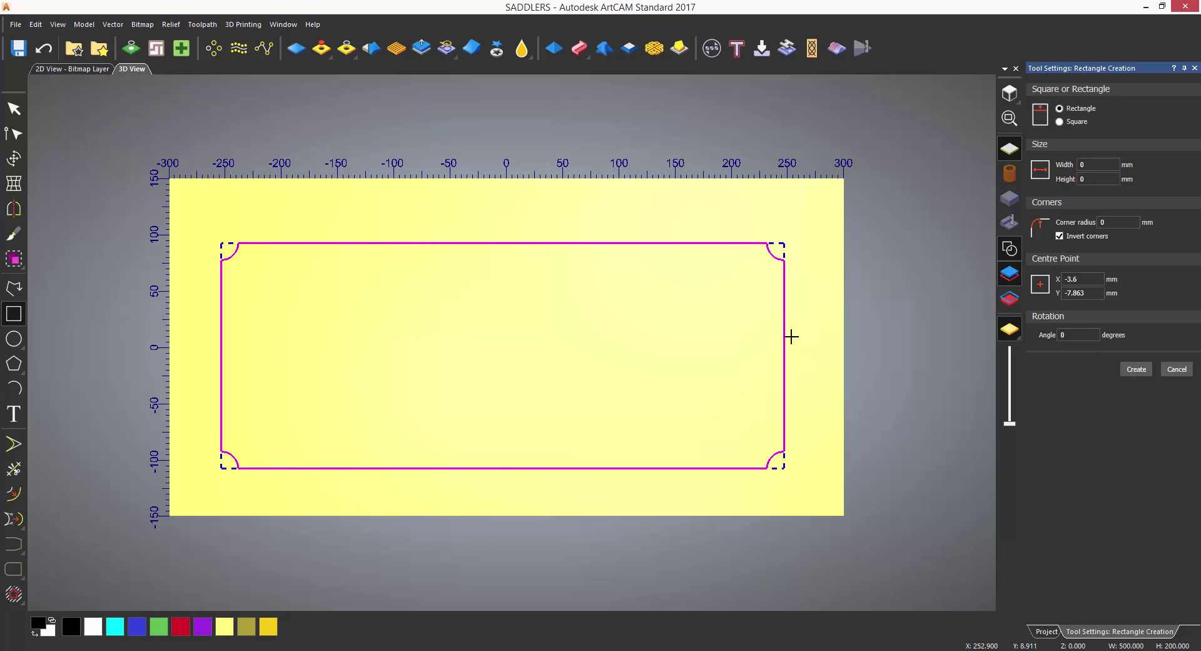
- Select the notched rectangle and centre it in the model with Vector > Align > Centre In Model
{"action": "left_click", "coordinate": [1178, 370]}
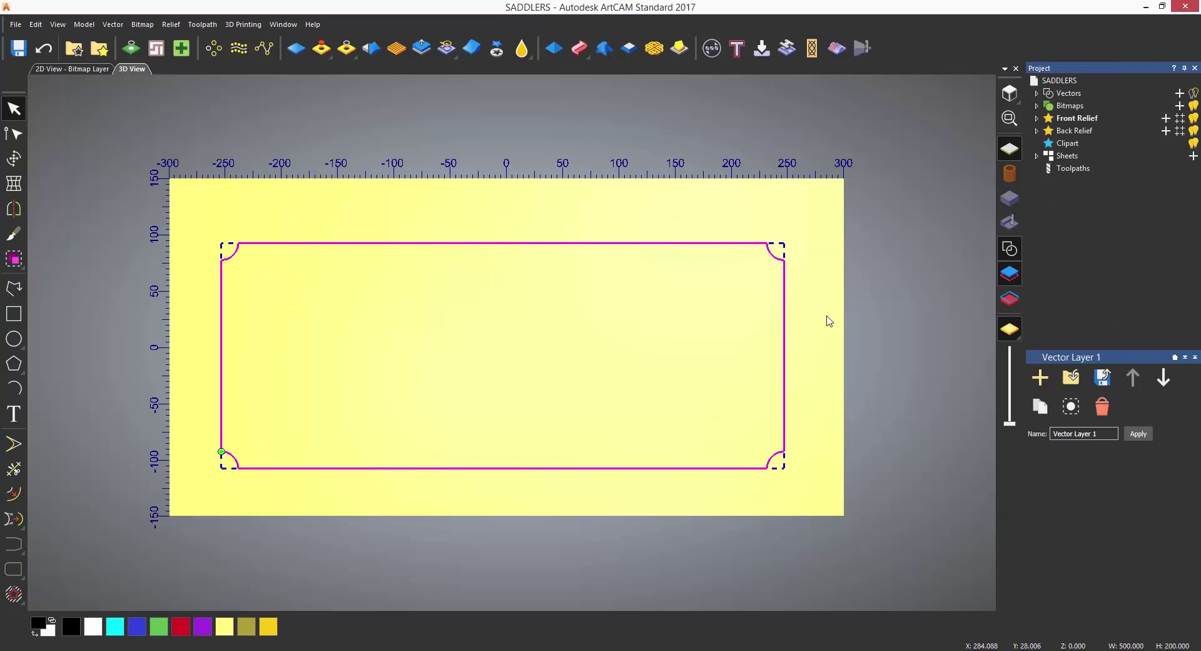
{"action": "left_click", "coordinate": [828, 320]}
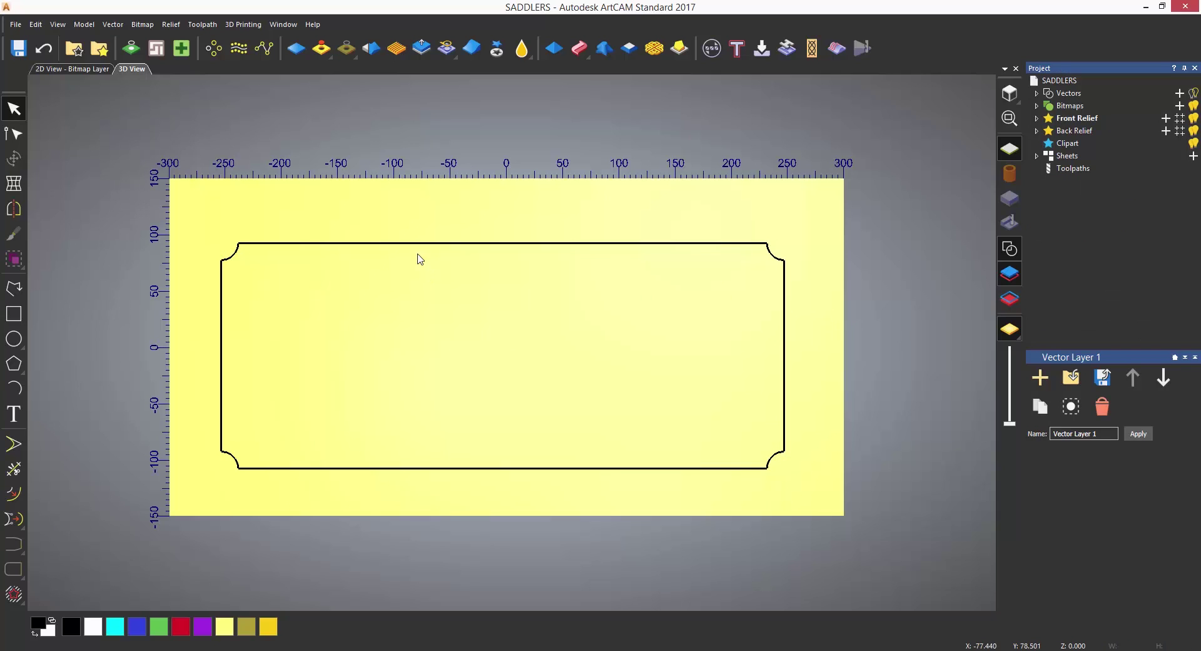
{"action": "left_click", "coordinate": [414, 244]}
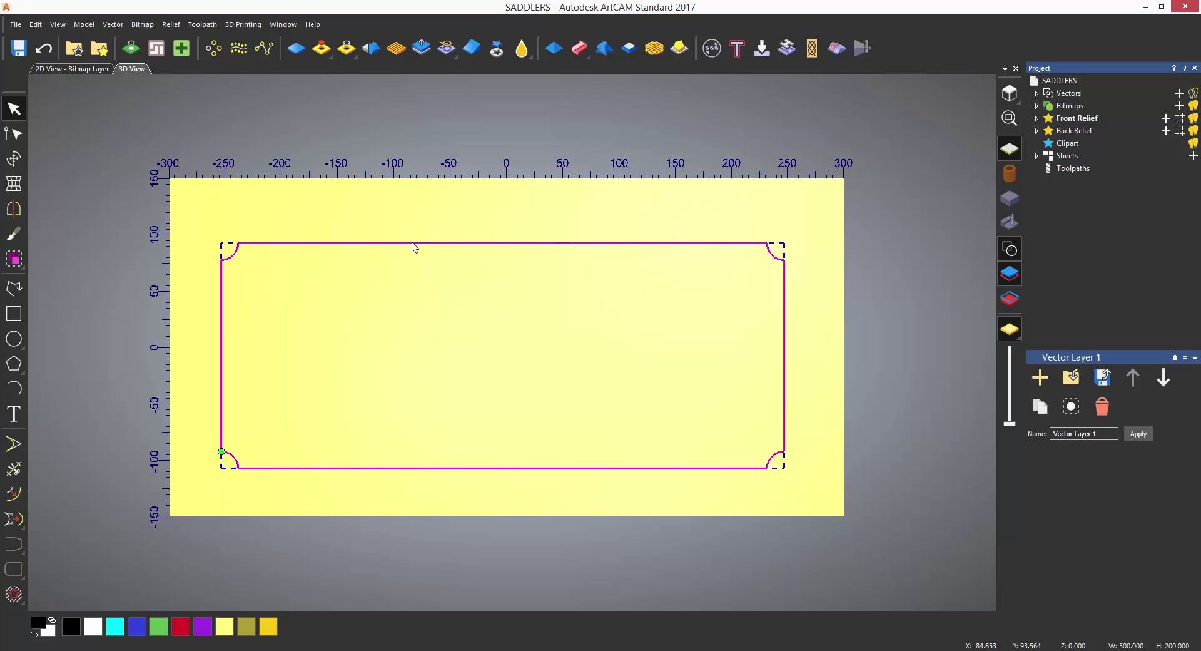
{"action": "left_click", "coordinate": [111, 25]}
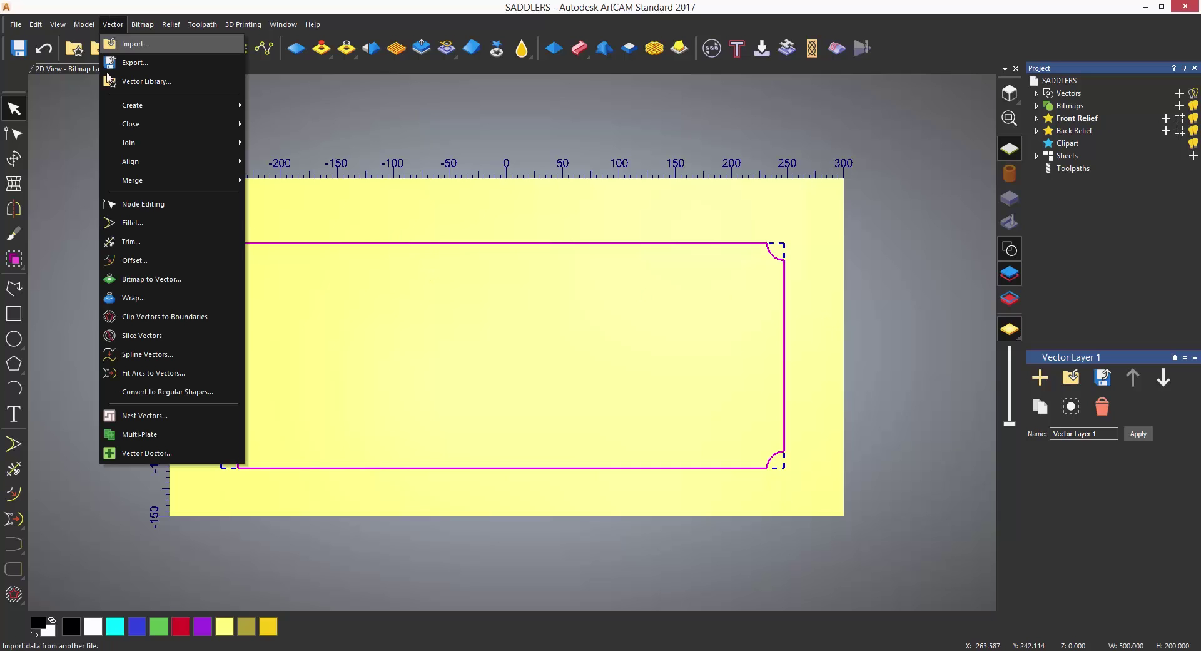
{"action": "mouse_move", "coordinate": [140, 162]}
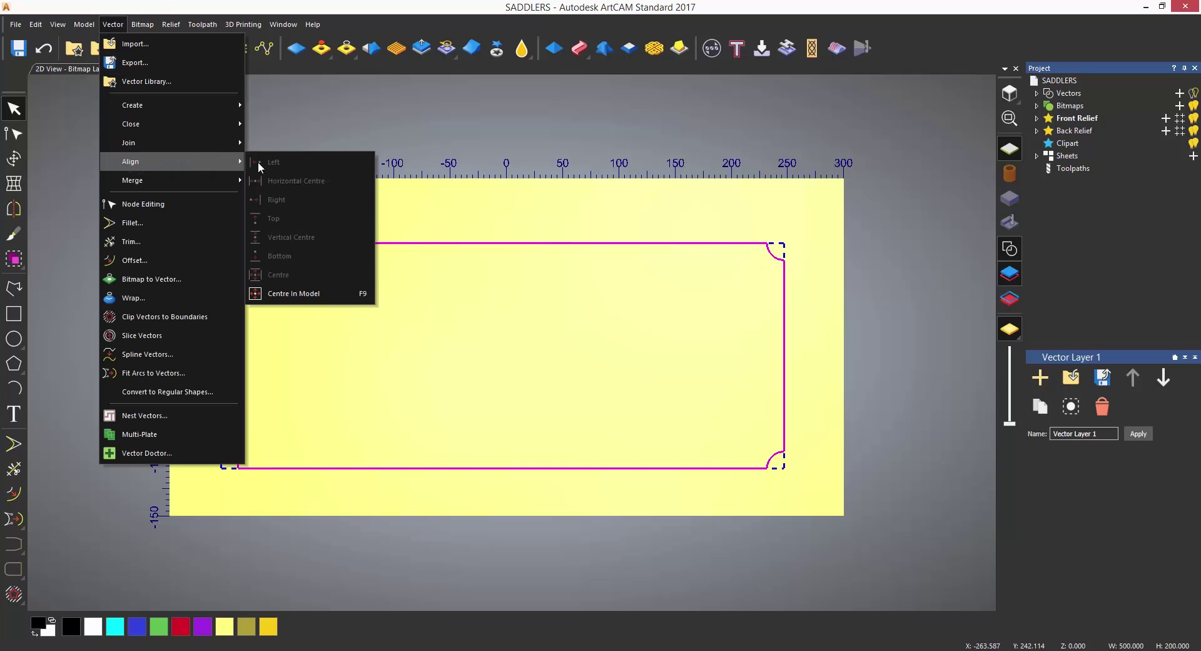
{"action": "left_click", "coordinate": [318, 296]}
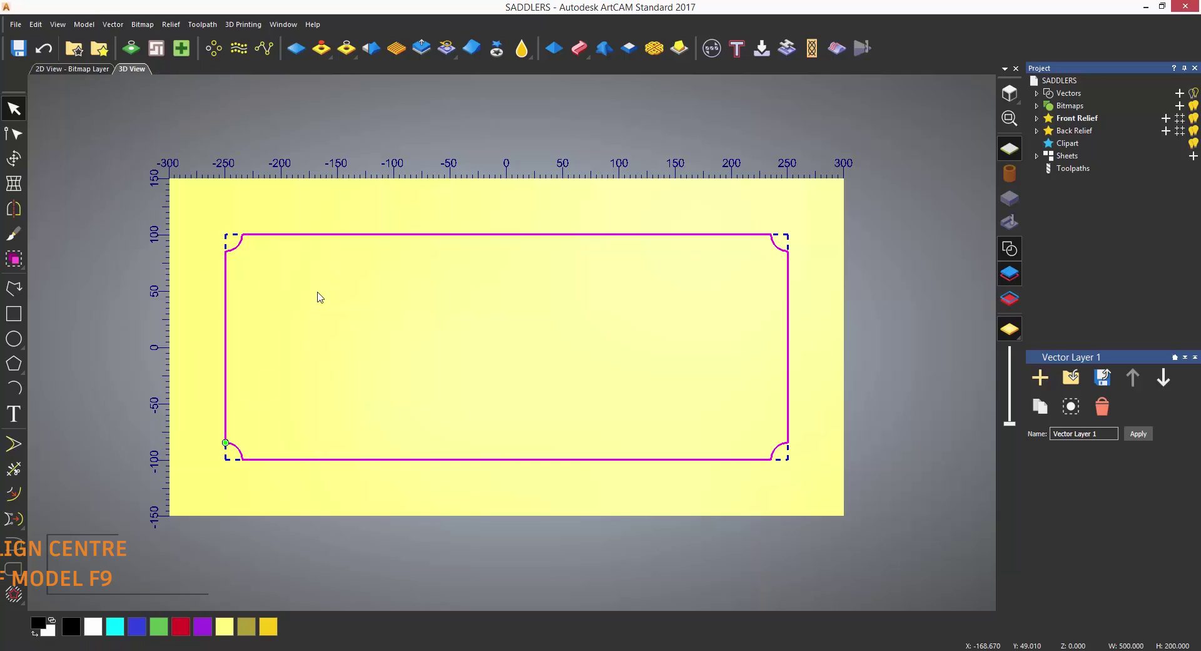
{"action": "left_click", "coordinate": [412, 326]}
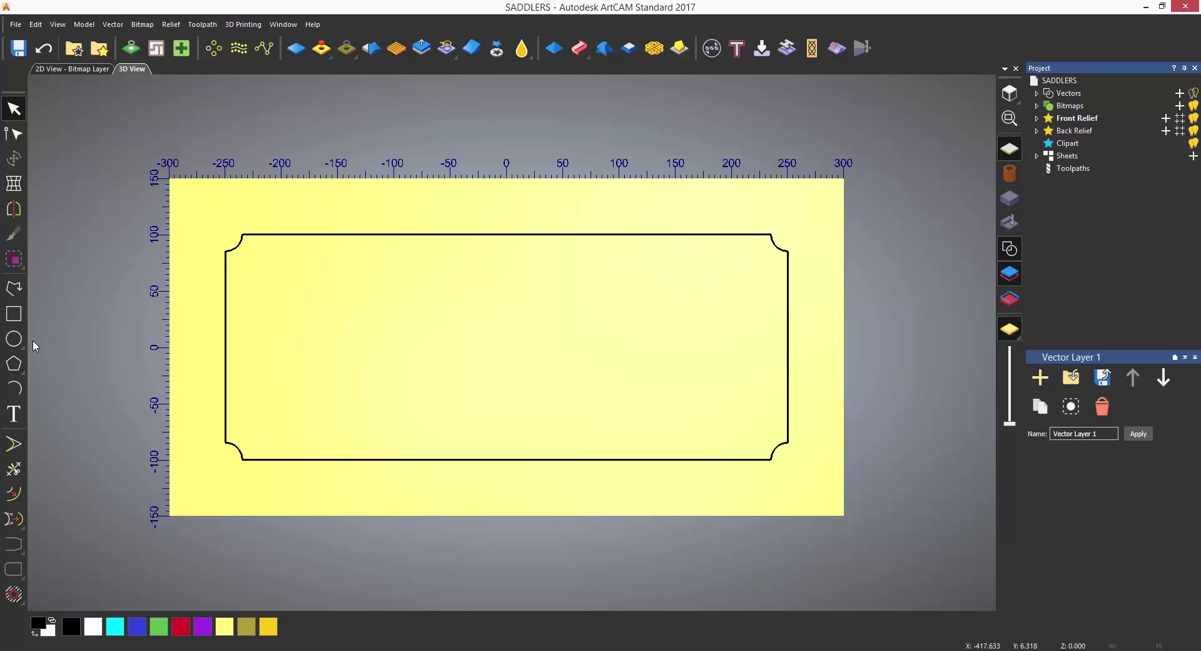
- Create a 130 mm radius circle centred on the model origin
{"action": "left_click", "coordinate": [14, 339]}
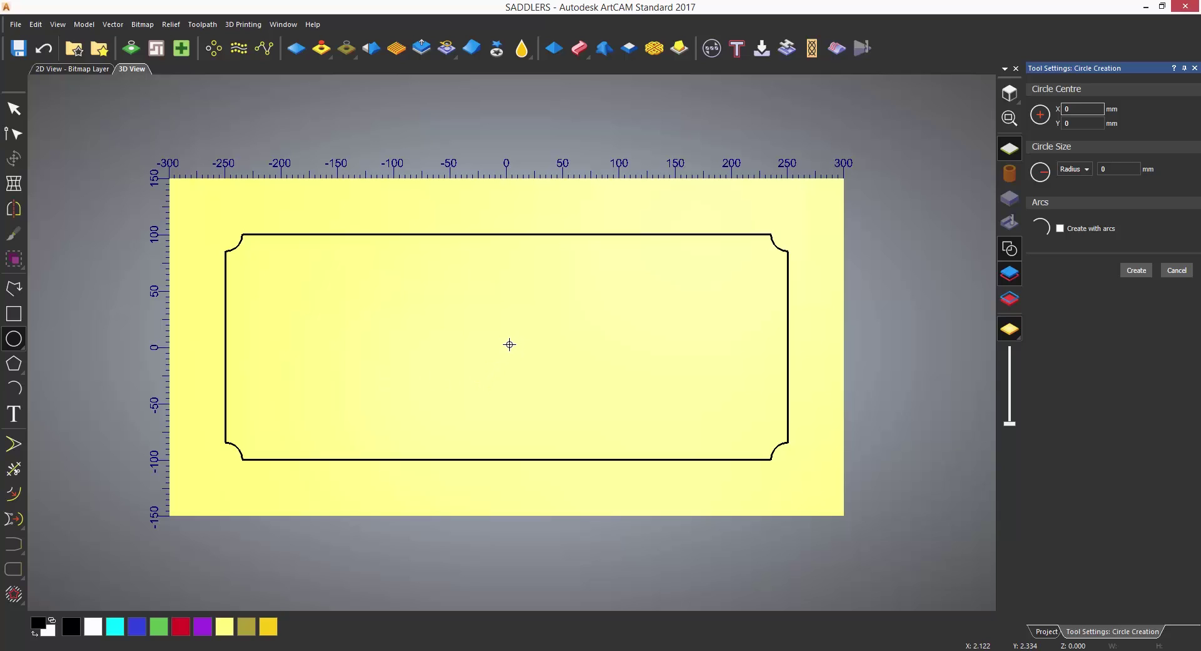
{"action": "left_click_drag", "start_coordinate": [509, 346], "coordinate": [647, 384]}
{"action": "left_click_drag", "start_coordinate": [1129, 170], "coordinate": [1066, 175]}
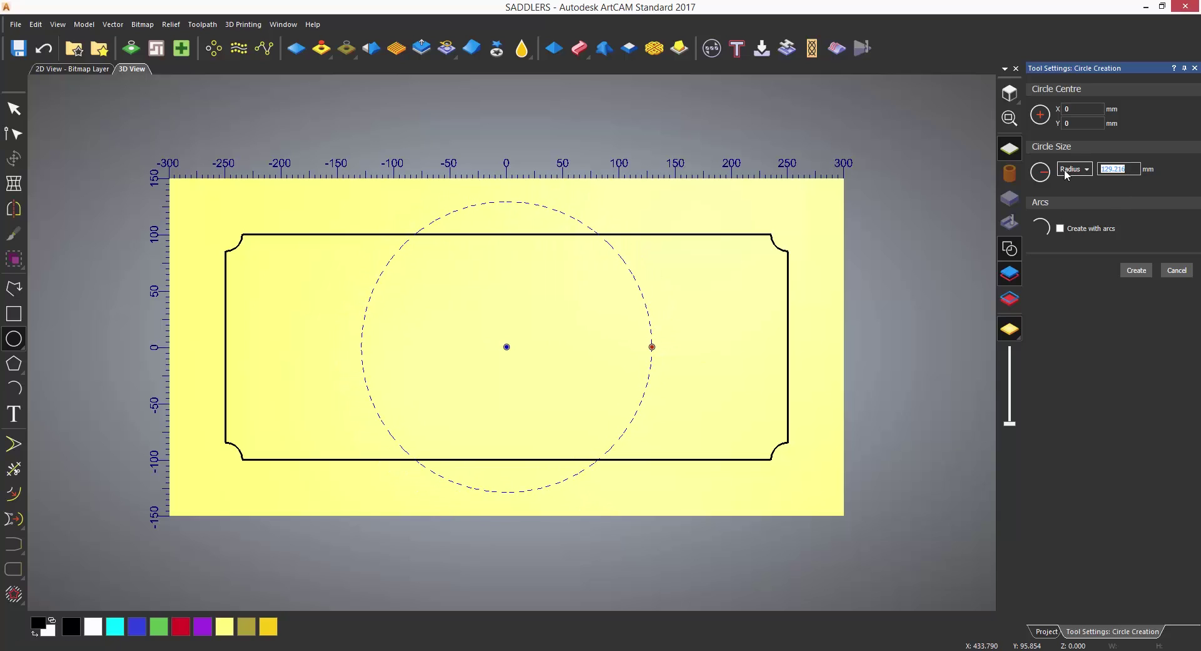
{"action": "type", "text": "130"}
{"action": "key", "text": "Tab"}
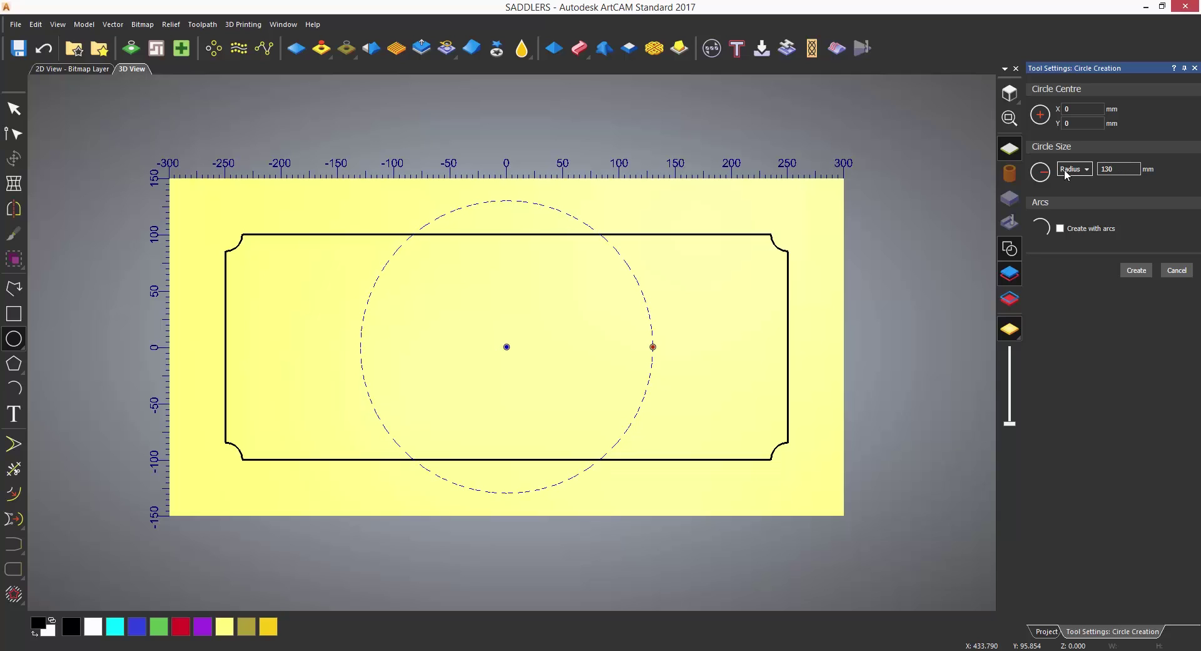
{"action": "key", "text": "Return"}
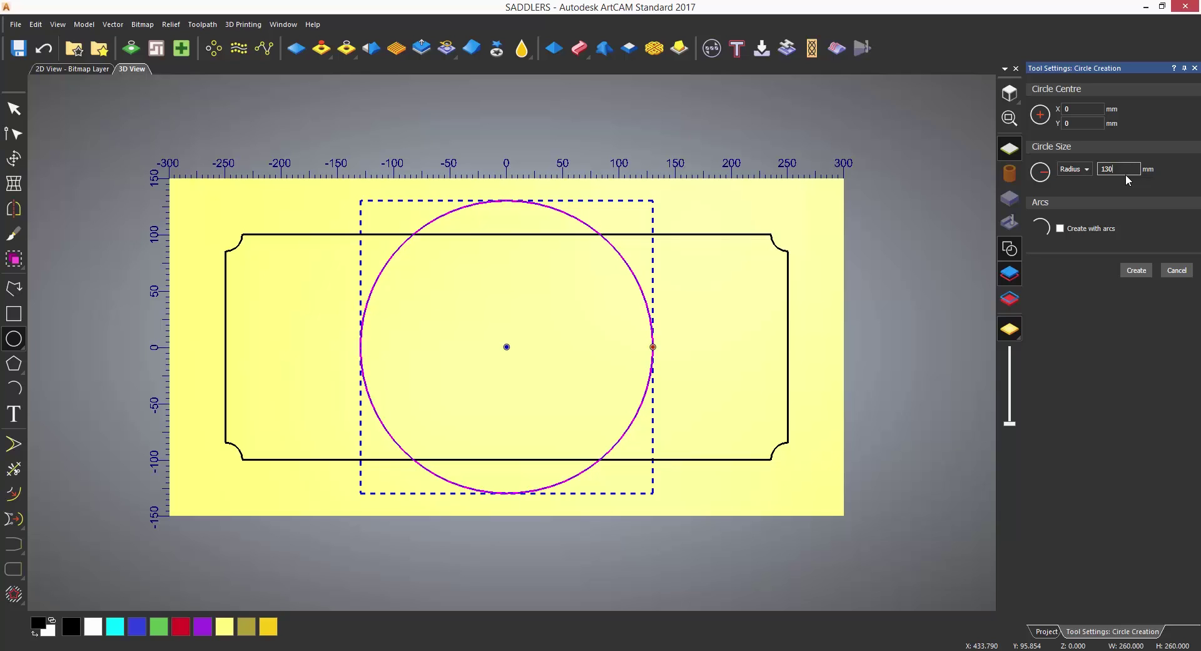
- Draw a smaller test circle inside it, then select and delete the inner circles
{"action": "left_click_drag", "start_coordinate": [653, 346], "coordinate": [584, 347]}
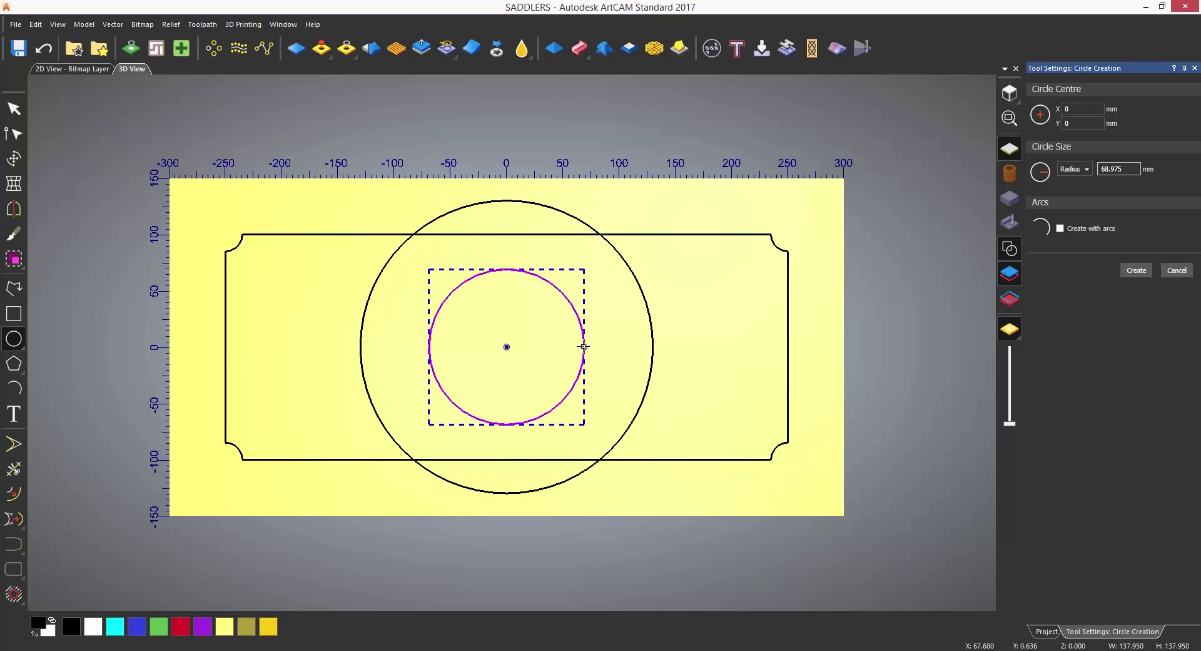
{"action": "left_click_drag", "start_coordinate": [584, 347], "coordinate": [631, 346]}
{"action": "key", "text": "Escape"}
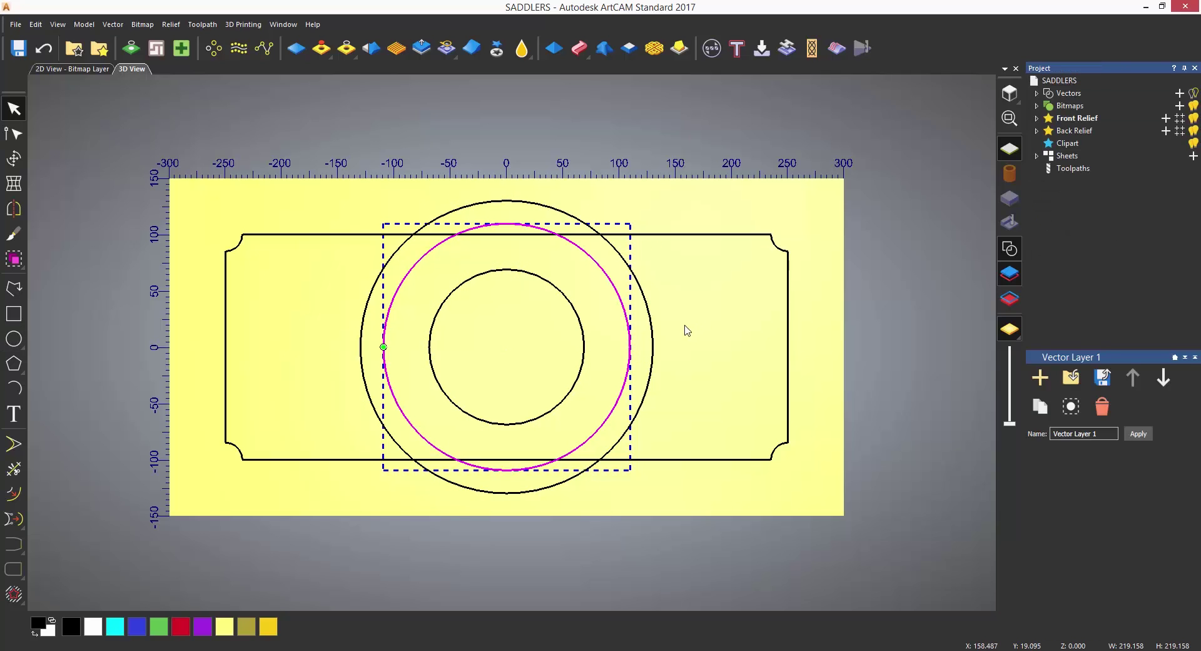
{"action": "key", "text": "Escape"}
{"action": "left_click_drag", "start_coordinate": [635, 338], "coordinate": [574, 367]}
{"action": "key", "text": "Delete"}
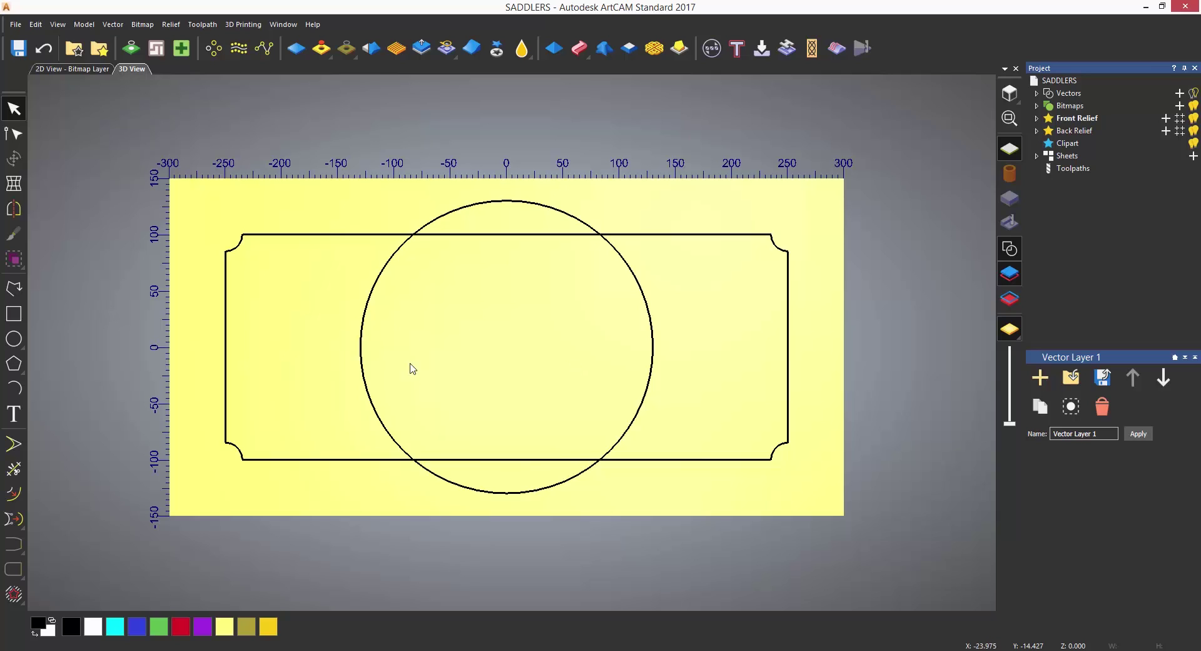
- Start the Text tool and scroll through the Font dropdown's font previews
{"action": "left_click", "coordinate": [13, 414]}
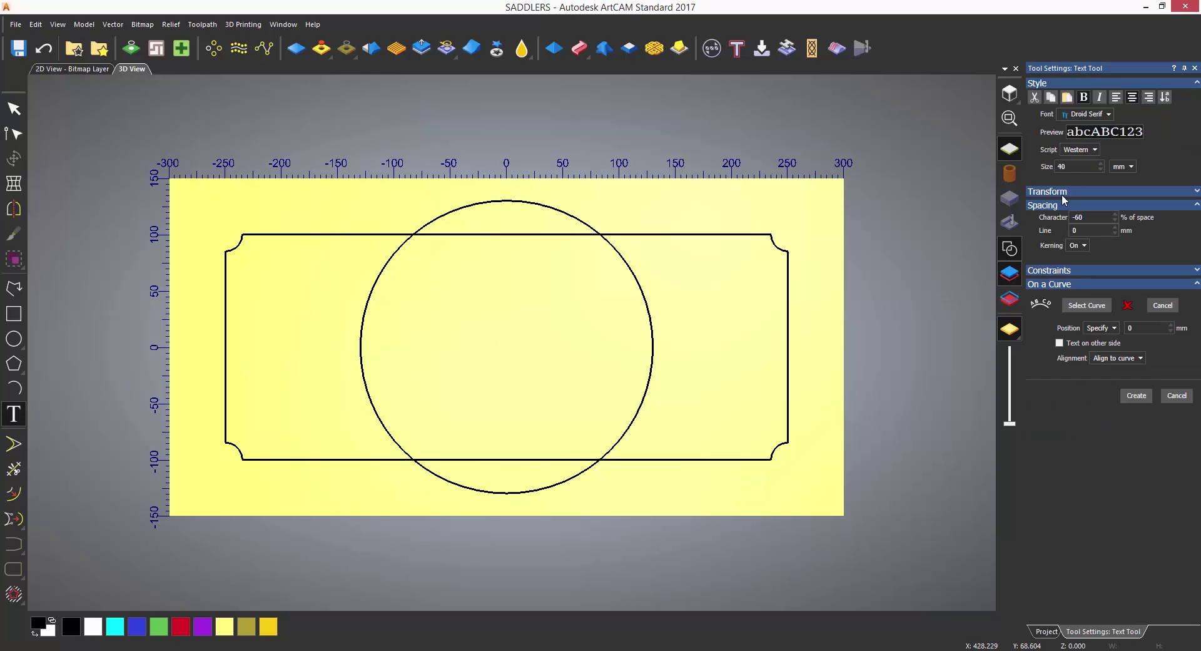
{"action": "left_click", "coordinate": [1096, 115]}
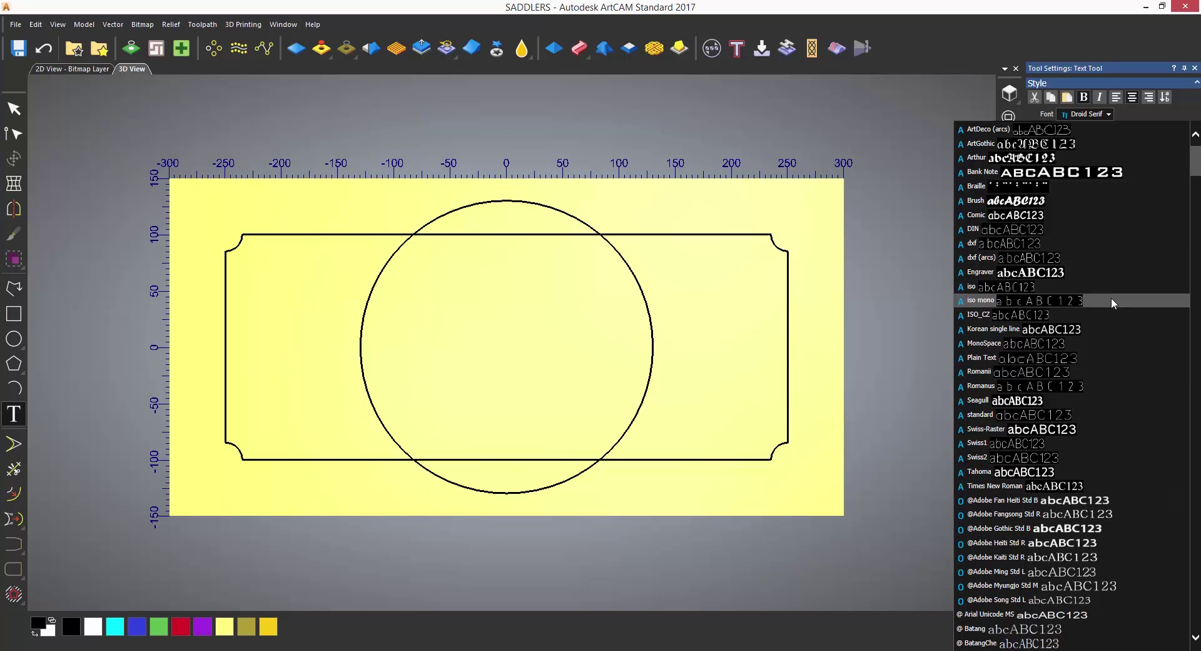
{"action": "scroll", "coordinate": [1111, 286], "scroll_direction": "down", "scroll_amount": 15}
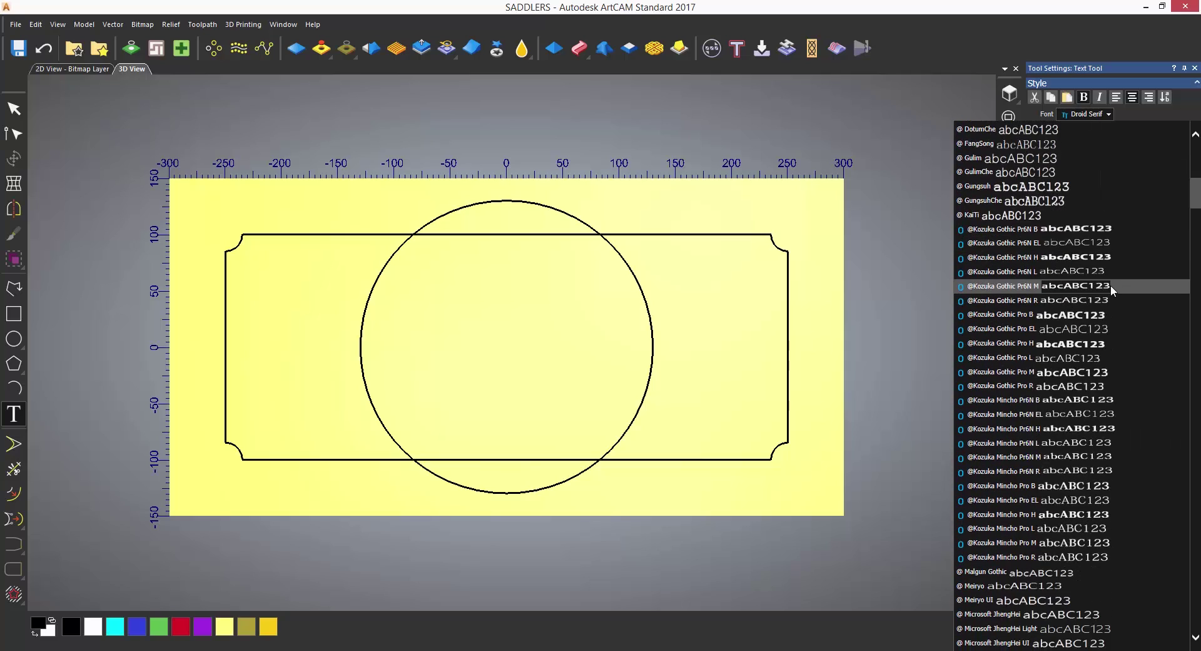
{"action": "scroll", "coordinate": [1110, 285], "scroll_direction": "down", "scroll_amount": 20}
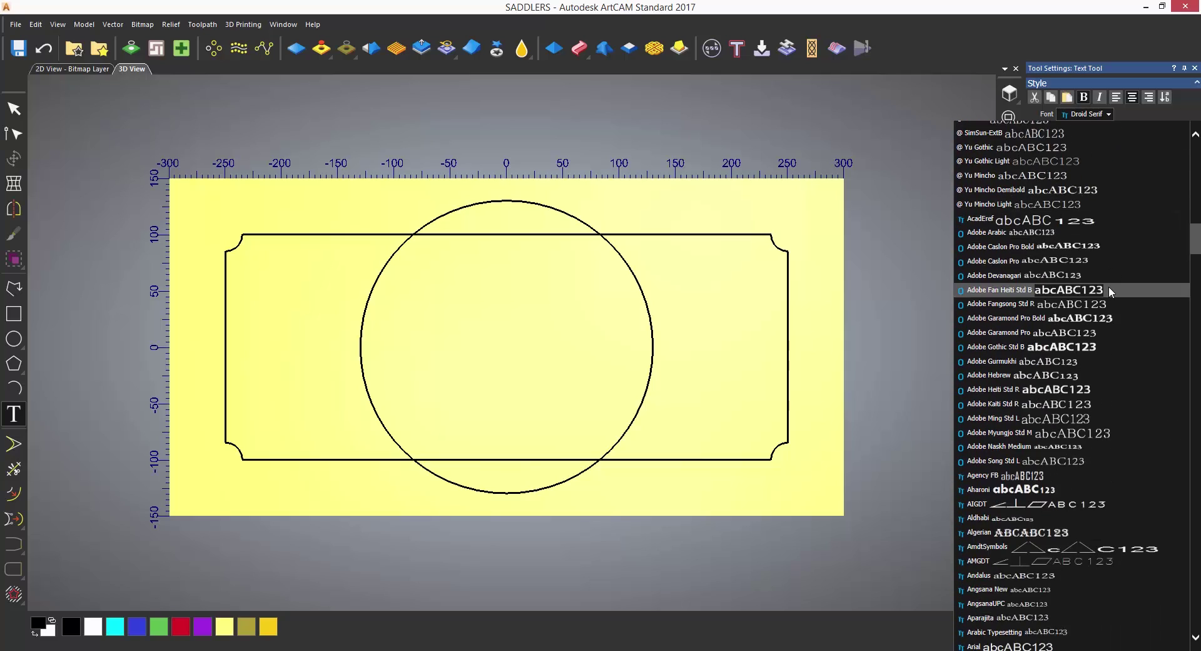
{"action": "scroll", "coordinate": [1109, 289], "scroll_direction": "down", "scroll_amount": 20}
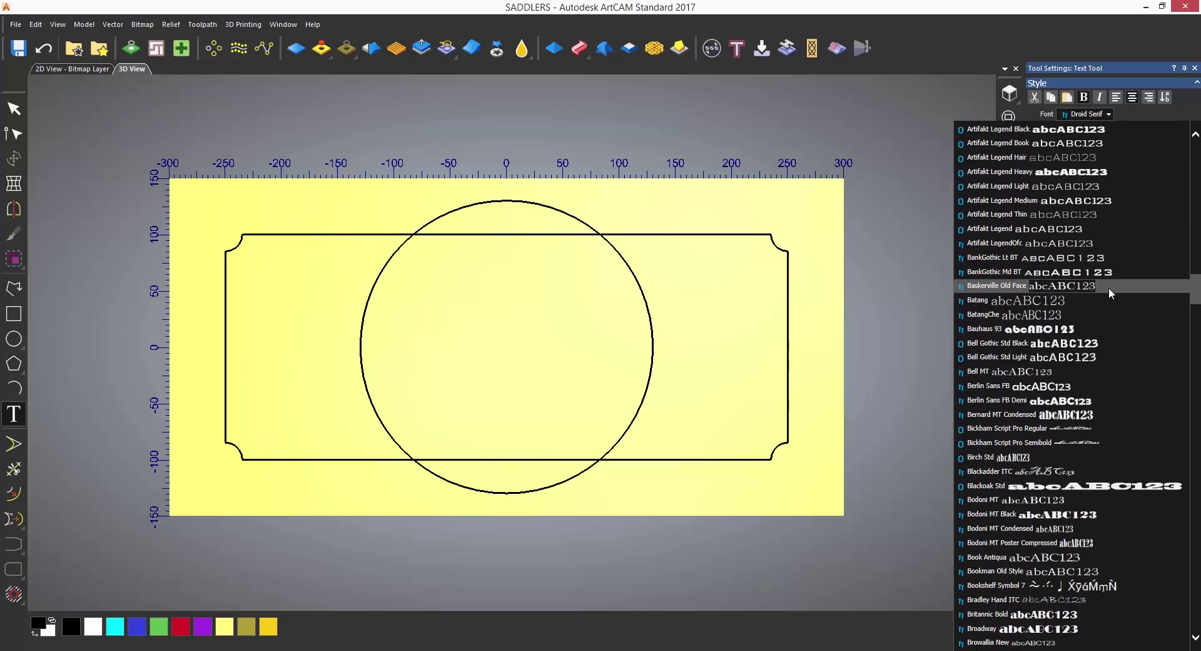
{"action": "scroll", "coordinate": [1109, 288], "scroll_direction": "down", "scroll_amount": 20}
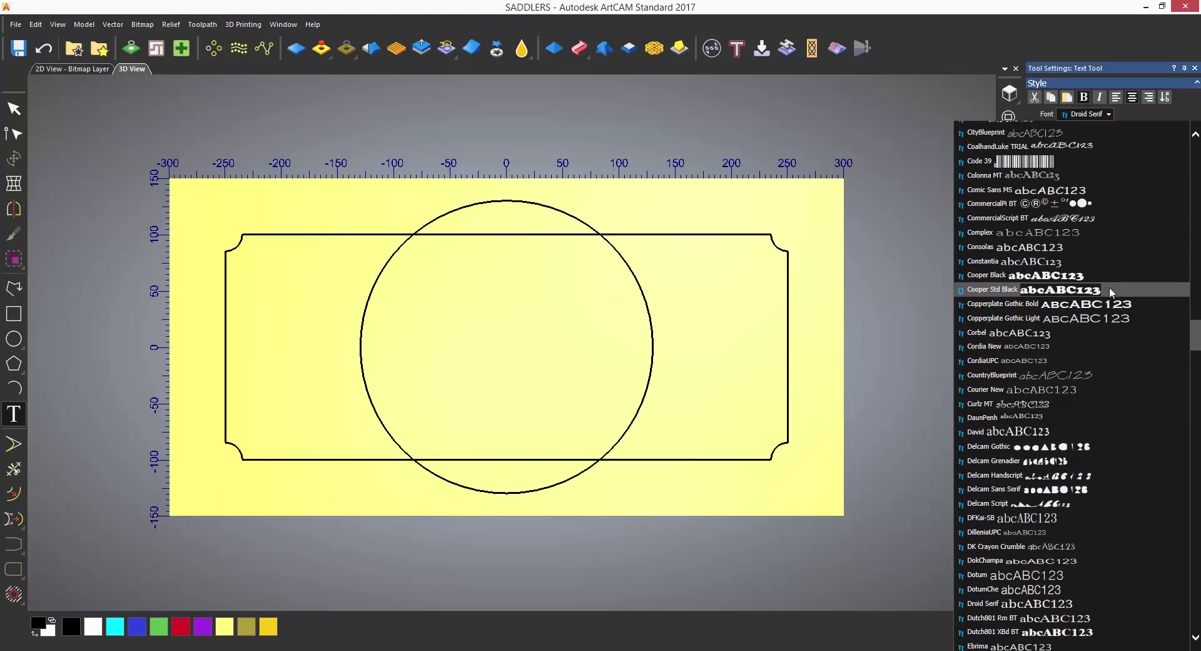
{"action": "scroll", "coordinate": [1111, 293], "scroll_direction": "down", "scroll_amount": 20}
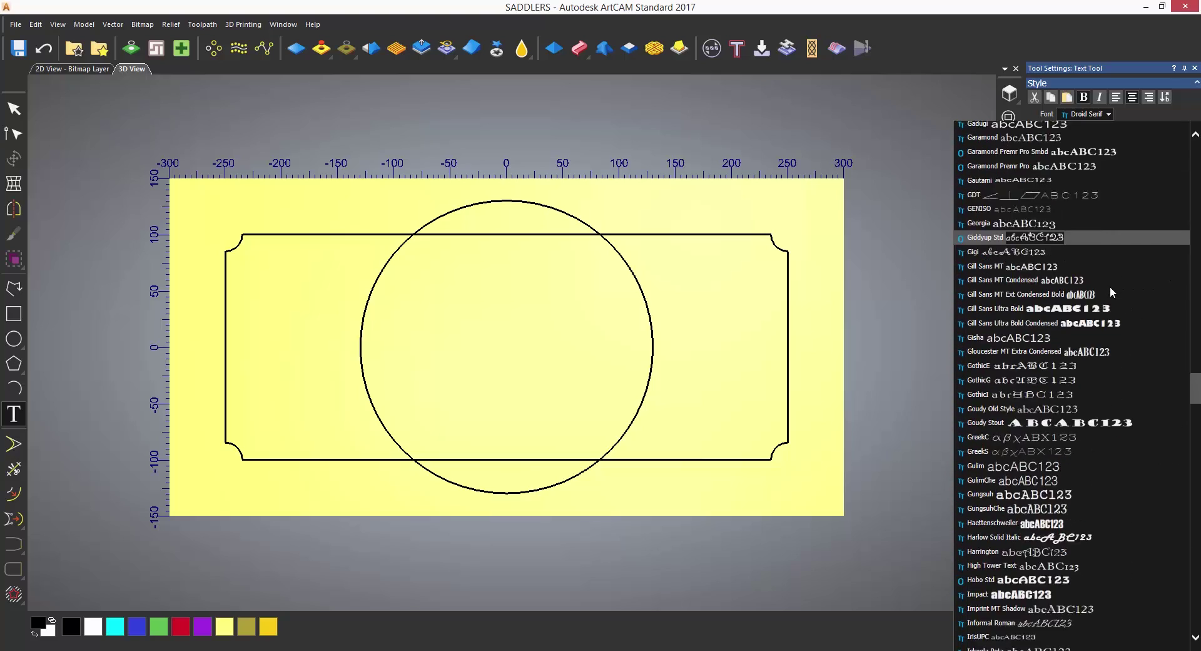
{"action": "scroll", "coordinate": [1110, 287], "scroll_direction": "down", "scroll_amount": 10}
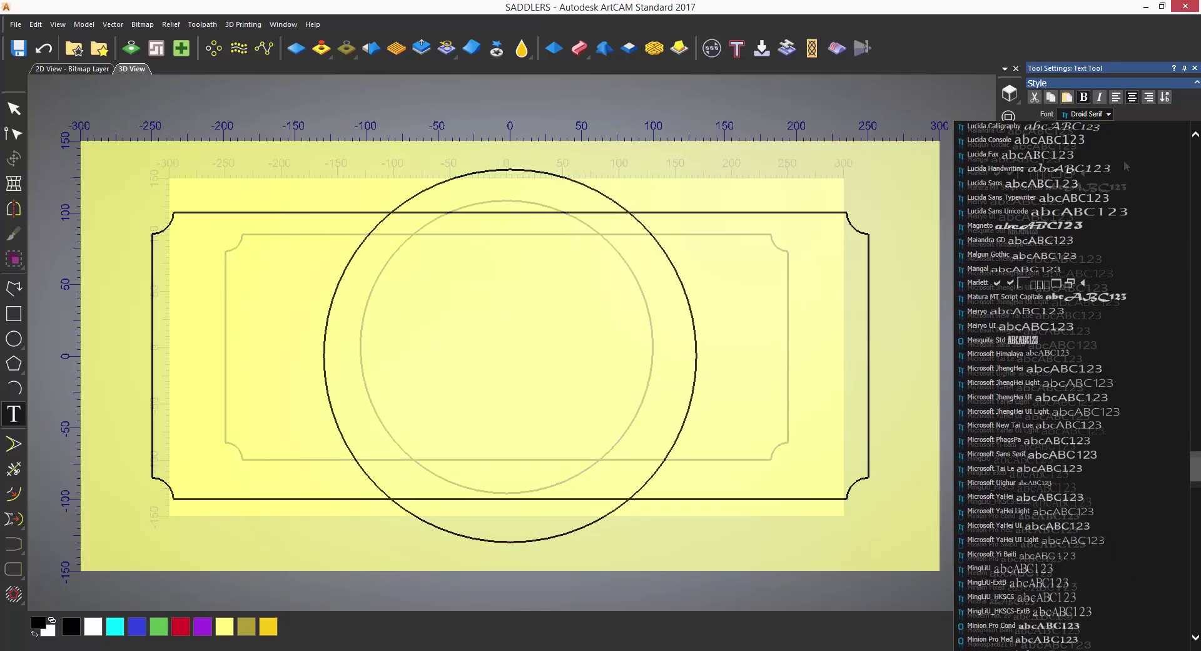
{"action": "scroll", "coordinate": [1151, 265], "scroll_direction": "down", "scroll_amount": 3}
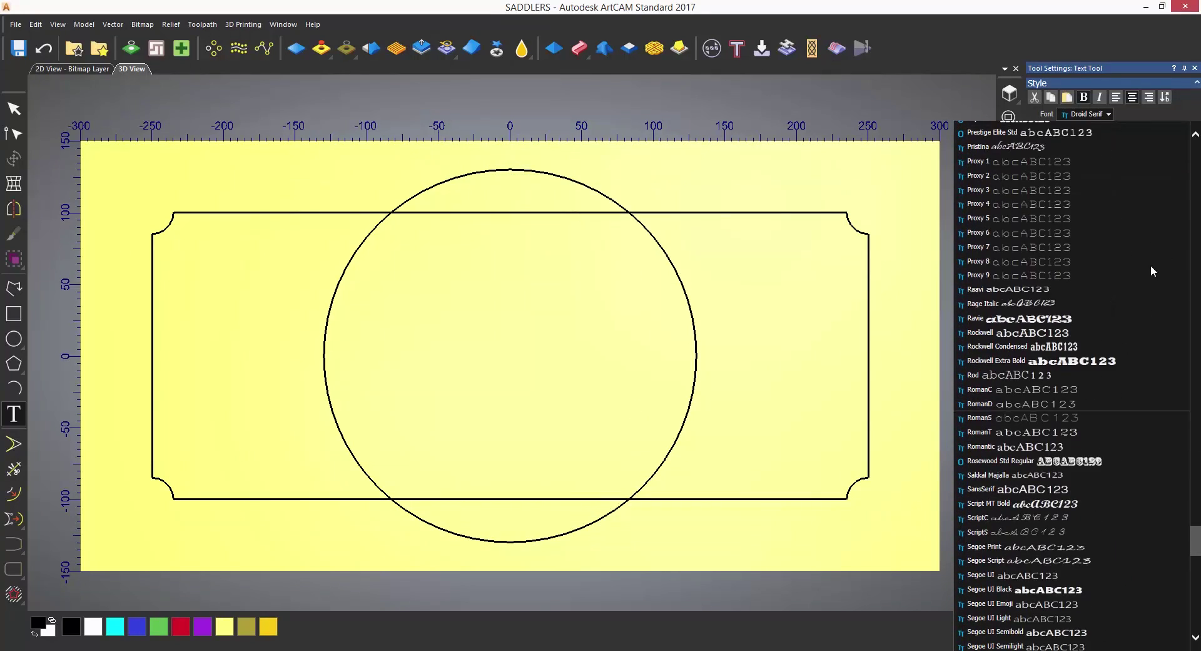
- Type the heading 'J.H.HAART & SON LTD' in Droid Serif and centre it on the model
{"action": "left_click", "coordinate": [1159, 112]}
{"action": "left_click", "coordinate": [262, 372]}
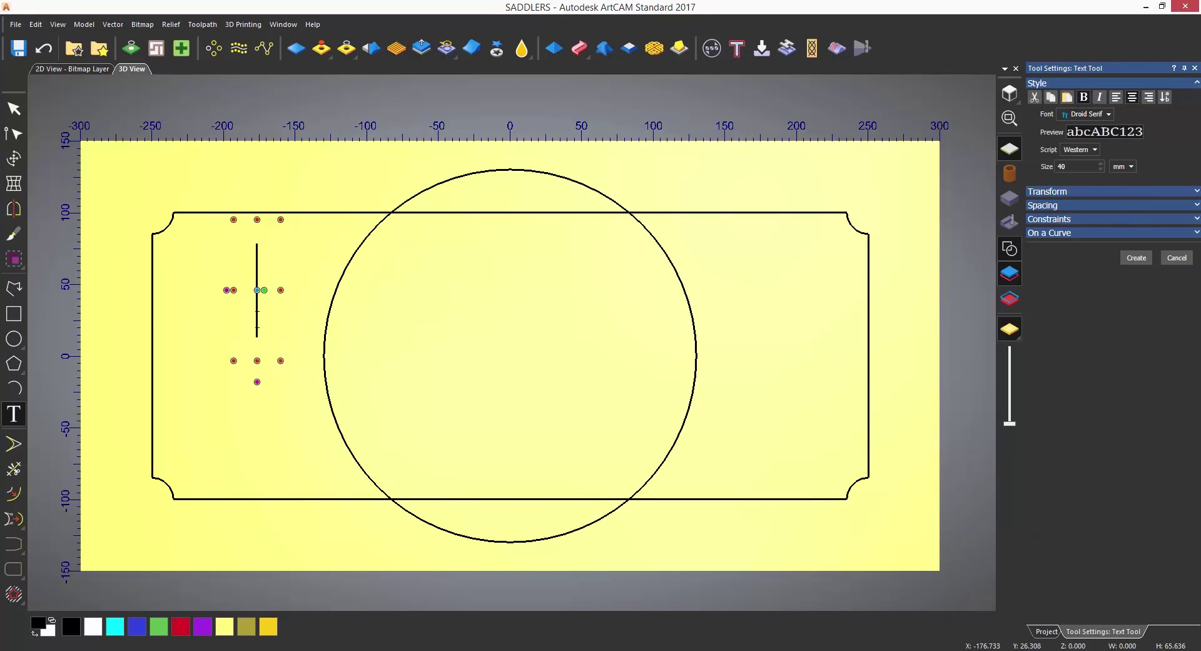
{"action": "type", "text": "J"}
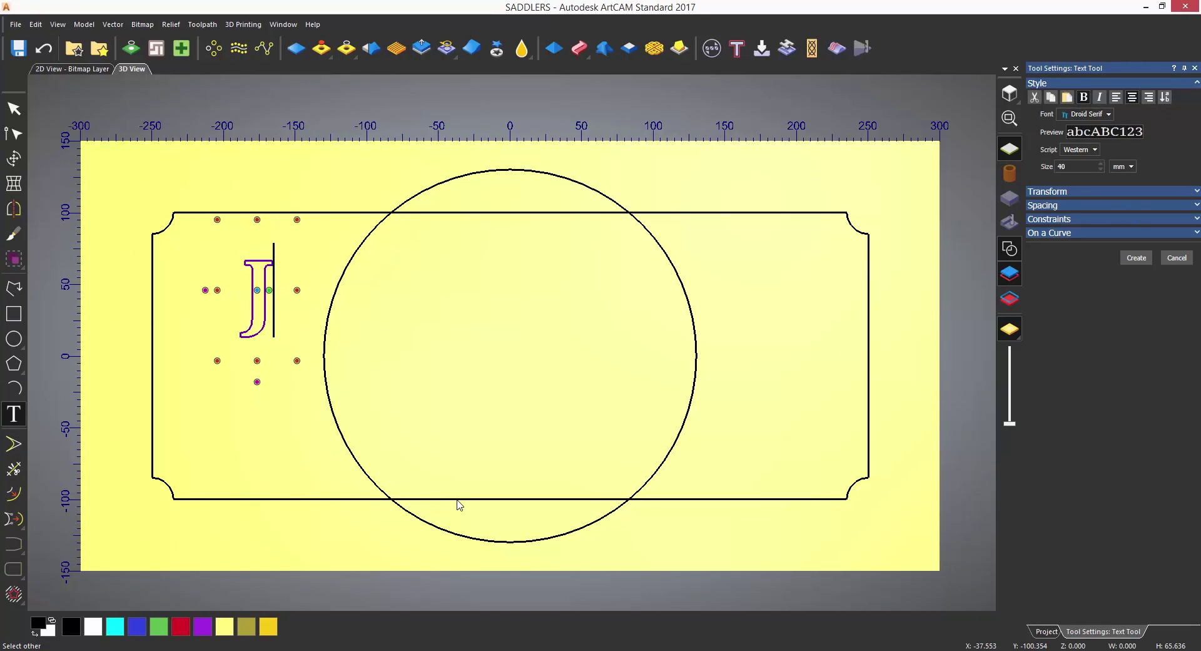
{"action": "type", "text": "o"}
{"action": "type", "text": "H"}
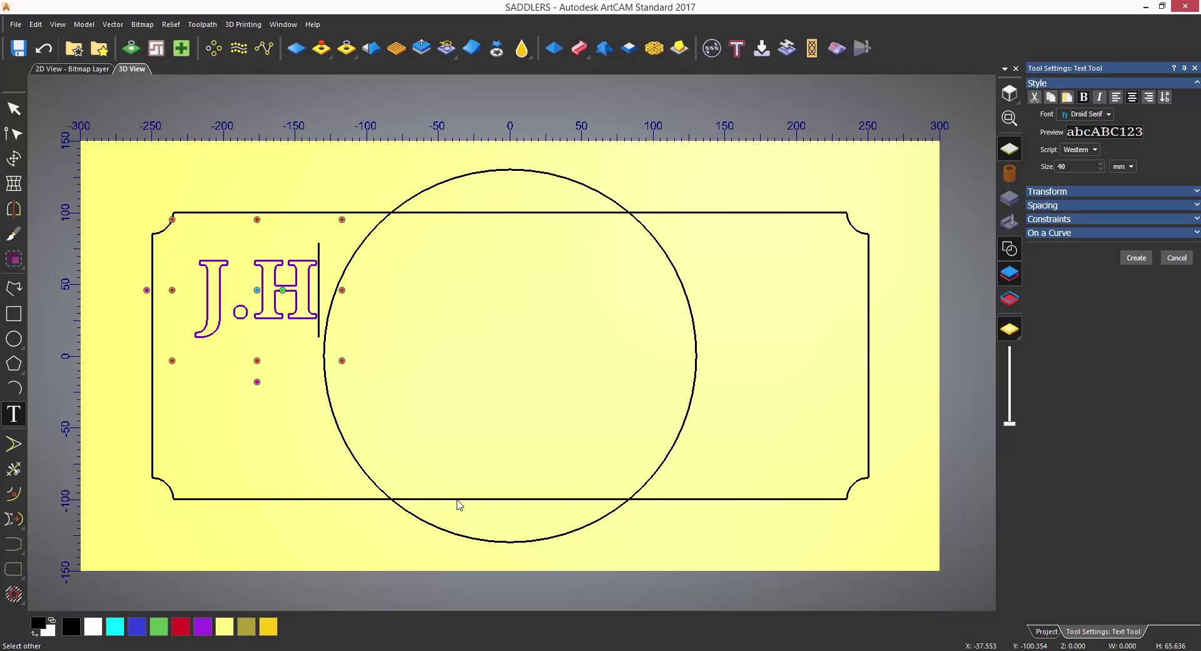
{"action": "type", "text": ".HAAR"}
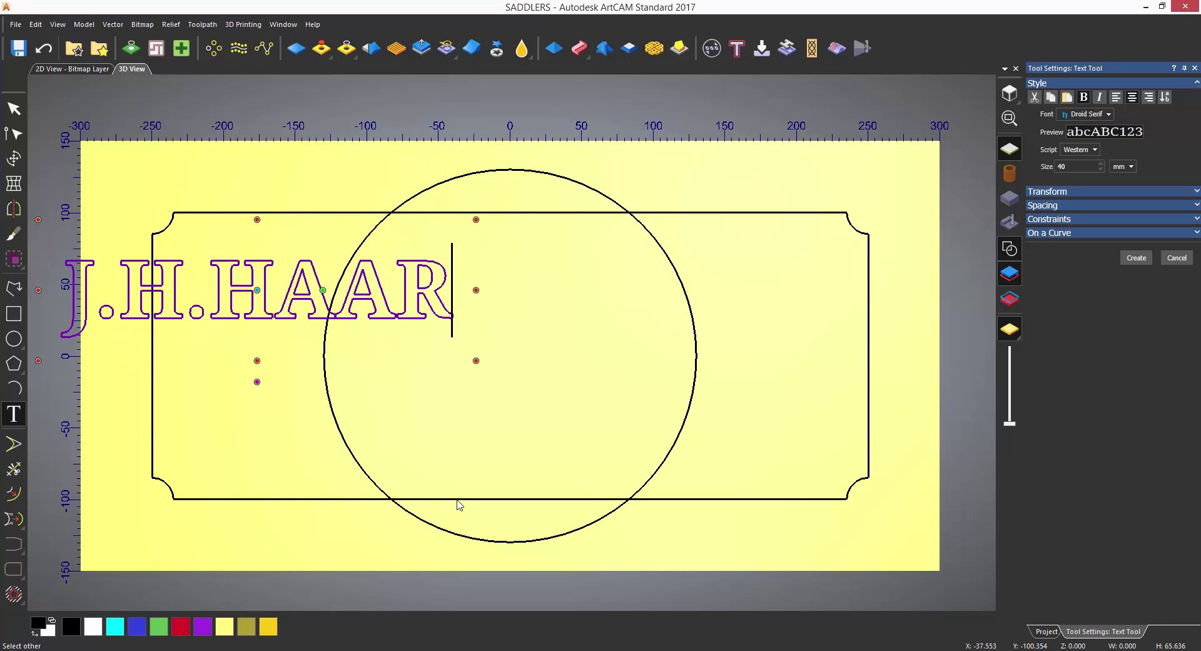
{"action": "type", "text": "T &"}
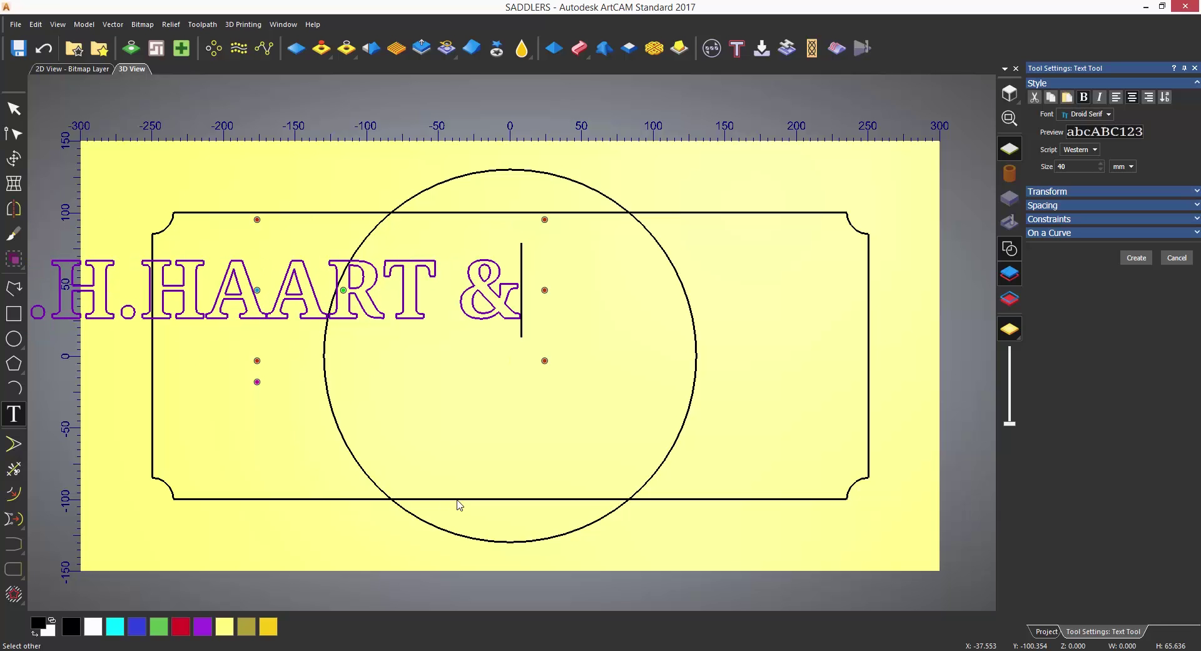
{"action": "type", "text": " SON "}
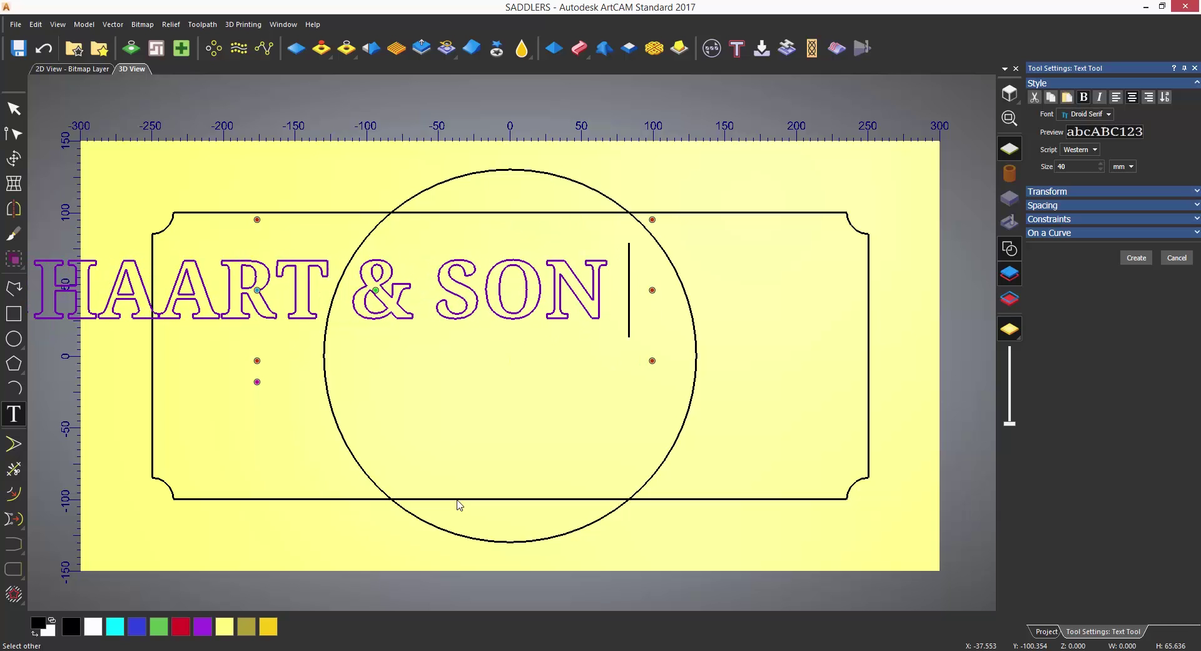
{"action": "type", "text": "LTD"}
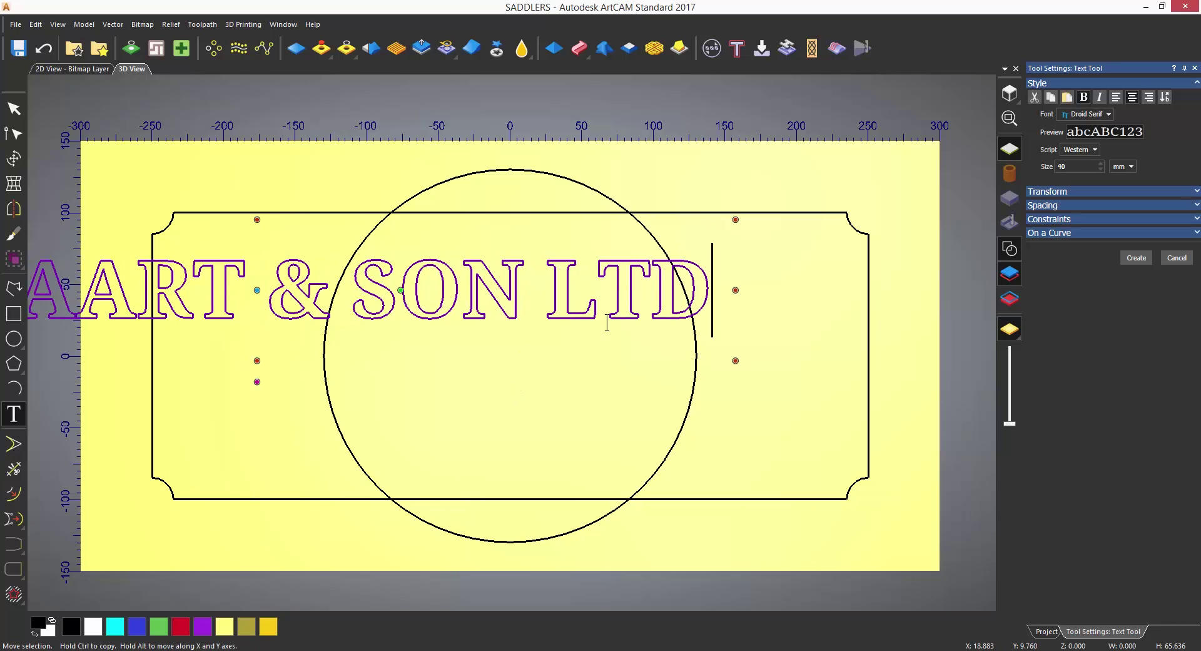
{"action": "key", "text": "ctrl+a"}
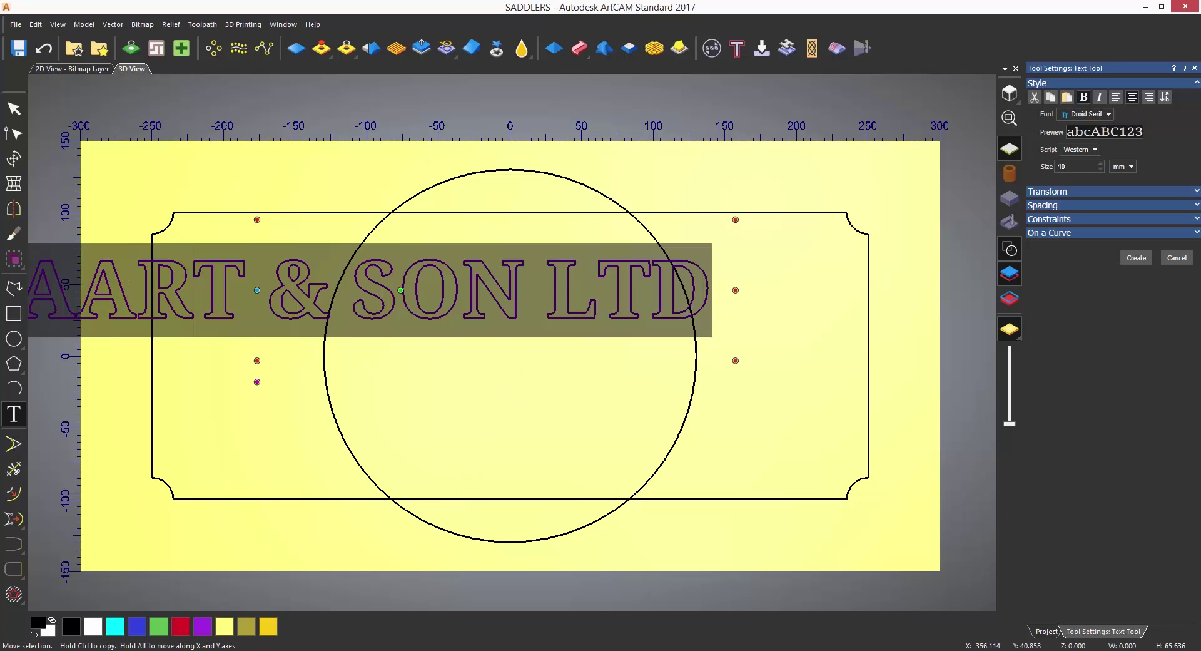
{"action": "double_click", "coordinate": [1076, 165]}
{"action": "type", "text": "30"}
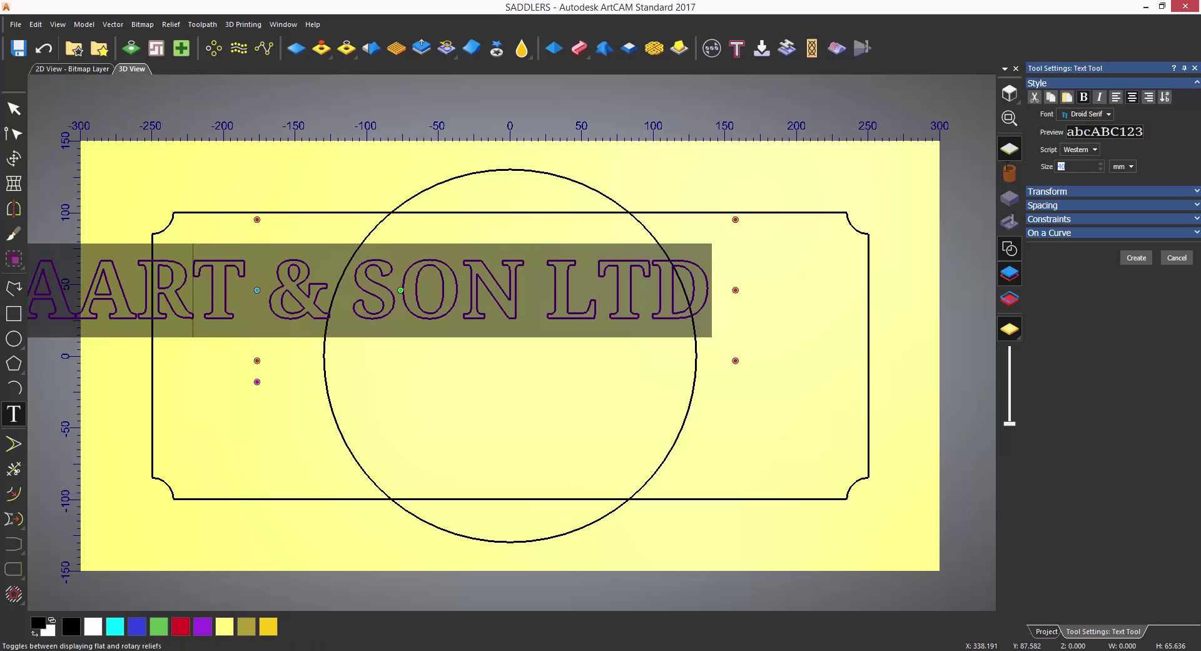
{"action": "key", "text": "Return"}
{"action": "scroll", "coordinate": [628, 114], "scroll_direction": "down", "scroll_amount": 2}
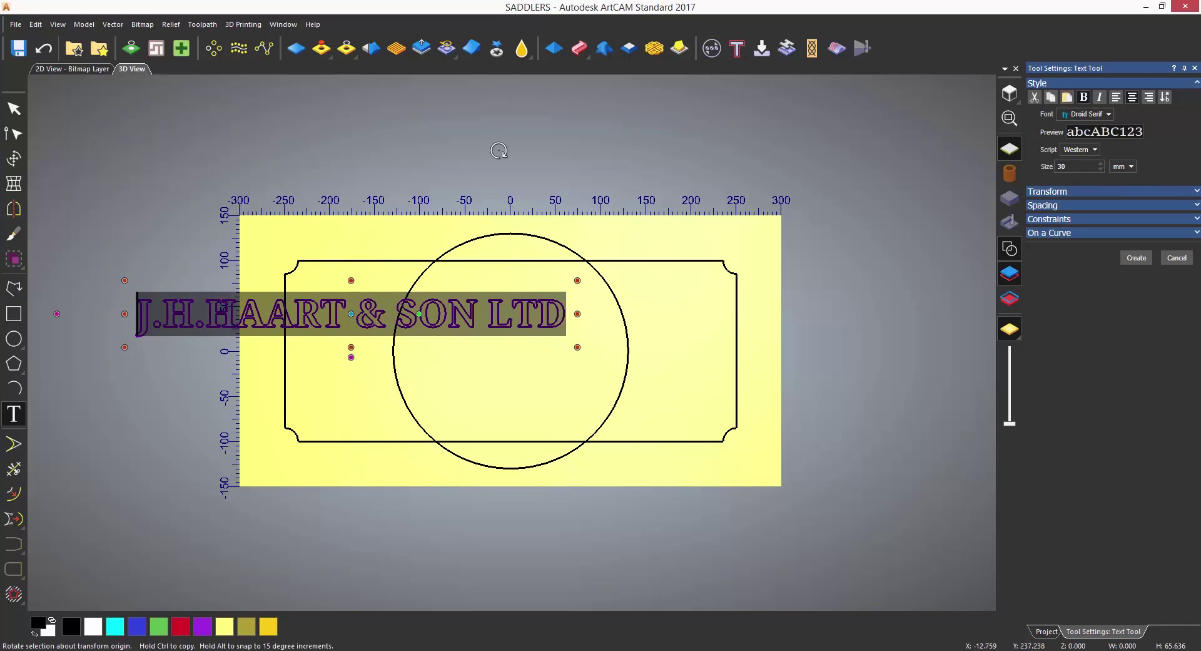
{"action": "key", "text": "F9"}
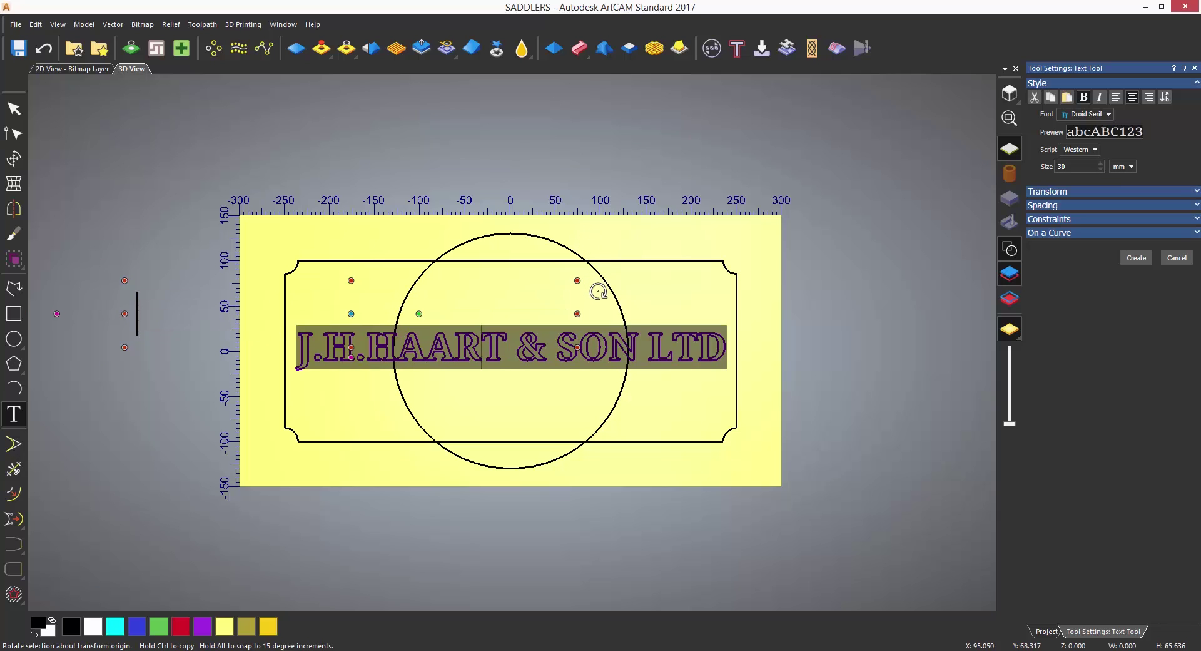
{"action": "scroll", "coordinate": [399, 375], "scroll_direction": "up", "scroll_amount": 5}
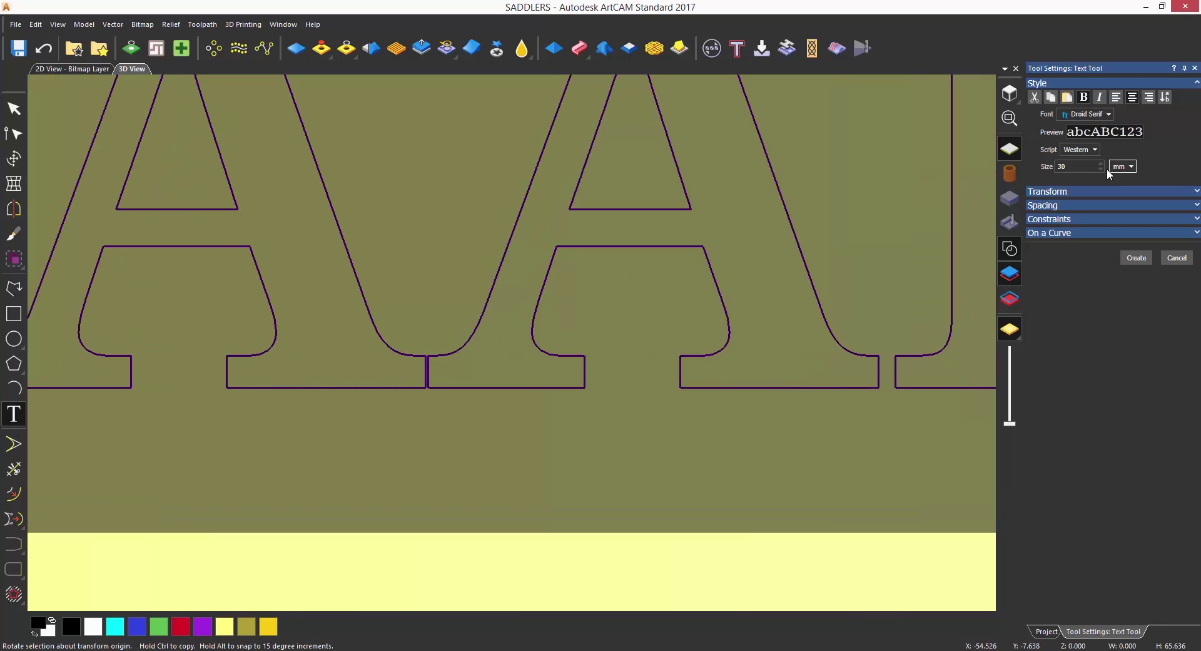
- Set the heading to 25% character spacing and 25 mm size, then create it
{"action": "left_click", "coordinate": [1085, 204]}
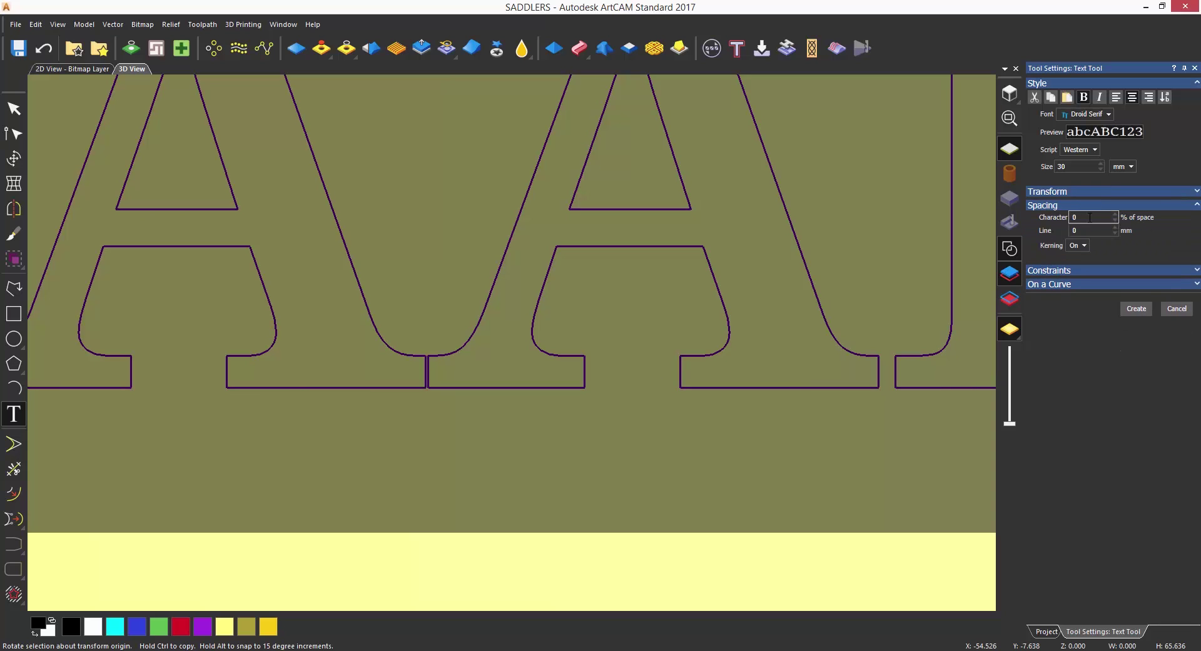
{"action": "left_click_drag", "start_coordinate": [1084, 217], "coordinate": [1032, 222]}
{"action": "type", "text": "25"}
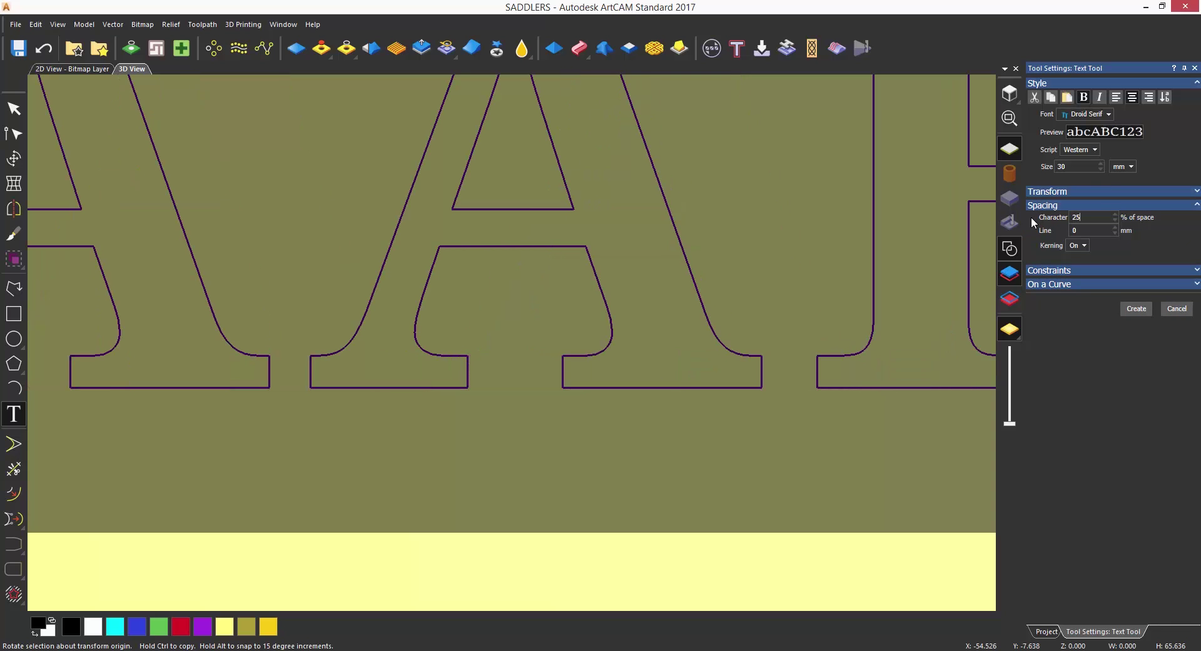
{"action": "scroll", "coordinate": [657, 269], "scroll_direction": "down", "scroll_amount": 5}
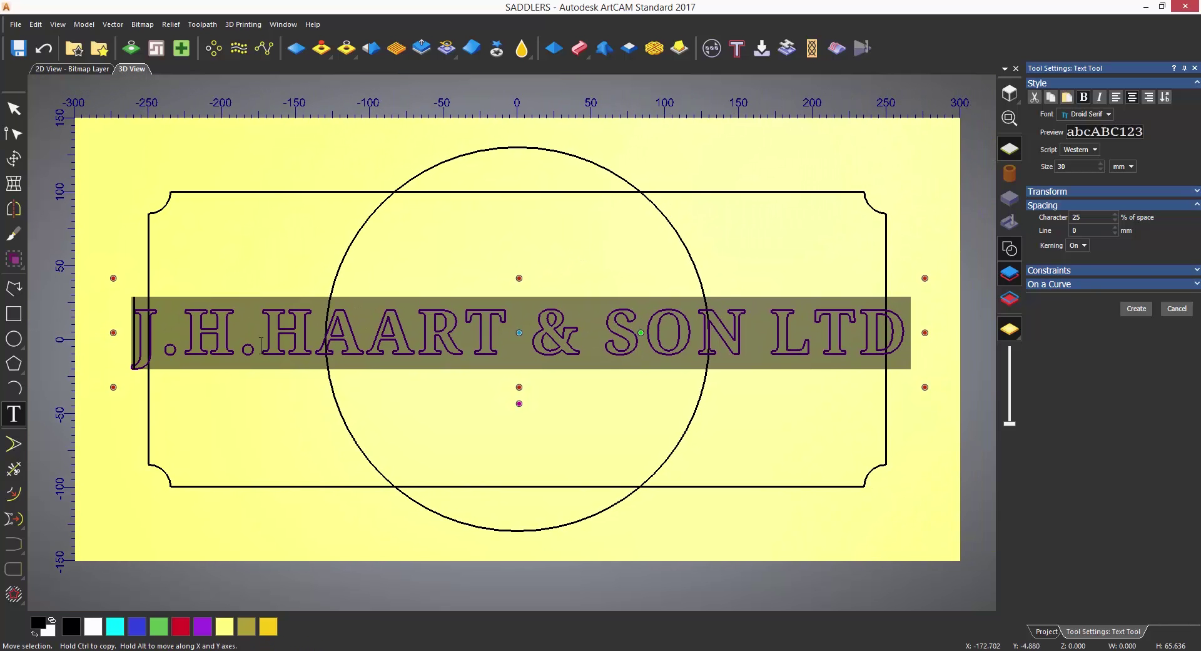
{"action": "left_click", "coordinate": [1061, 166]}
{"action": "double_click", "coordinate": [1060, 166]}
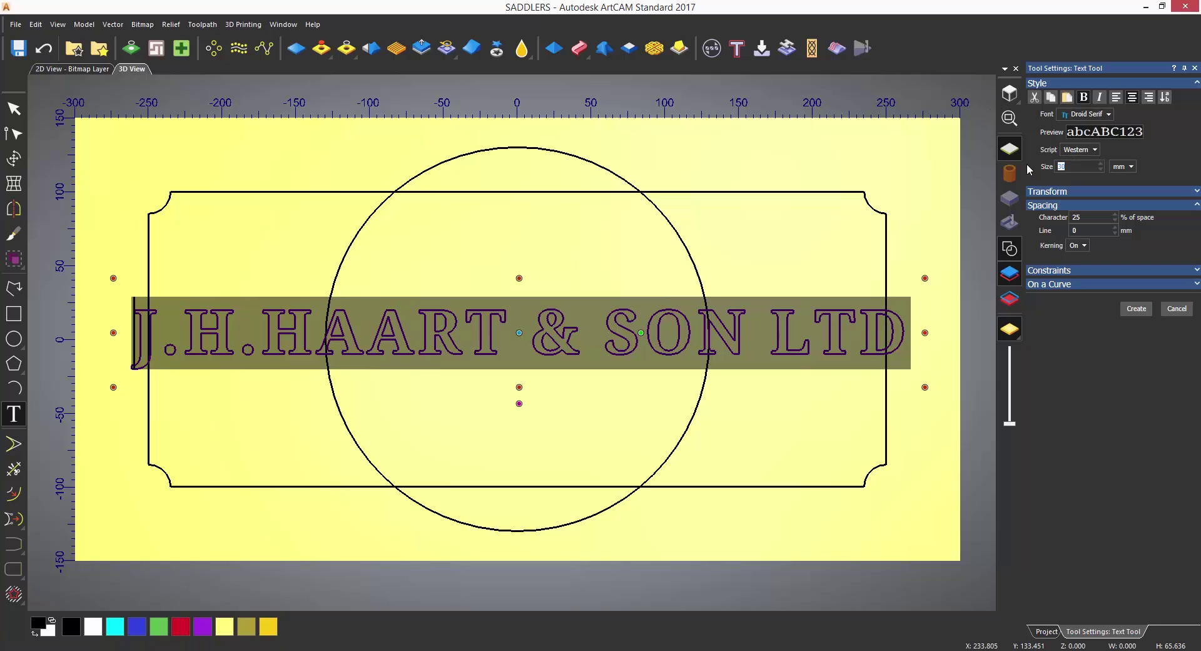
{"action": "type", "text": "25"}
{"action": "key", "text": "Return"}
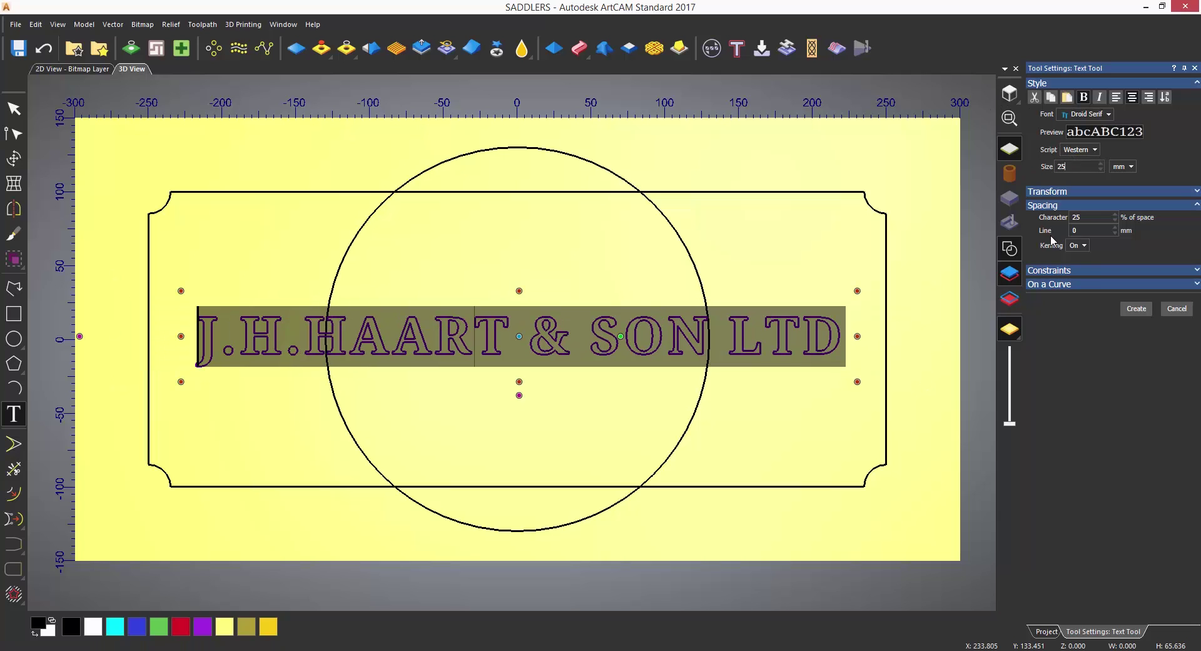
{"action": "left_click", "coordinate": [1136, 309]}
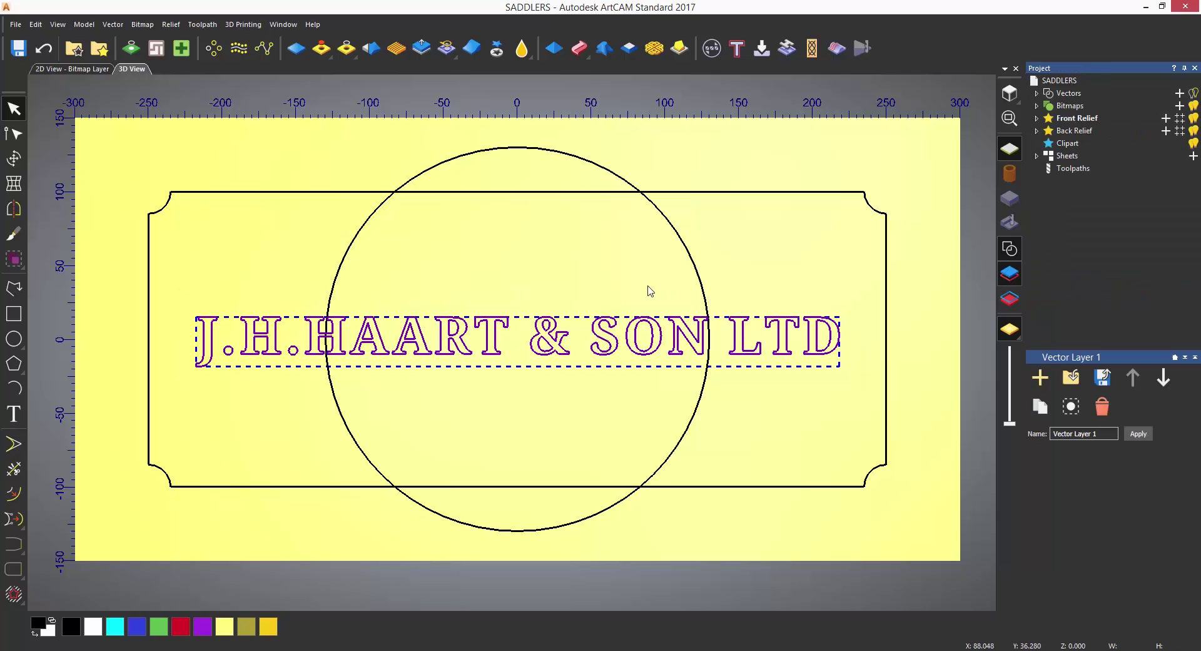
- Move the heading up near the rectangle's top edge and deselect it
{"action": "key", "text": "Up"}
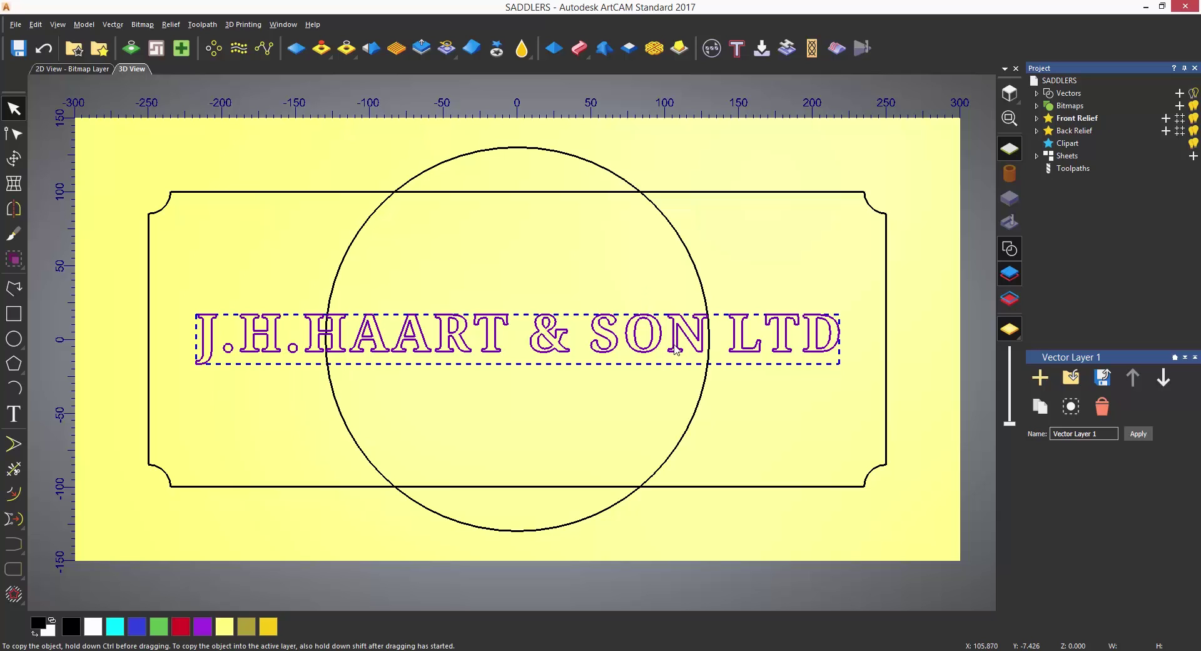
{"action": "left_click_drag", "start_coordinate": [675, 350], "coordinate": [642, 265]}
{"action": "left_click", "coordinate": [638, 319]}
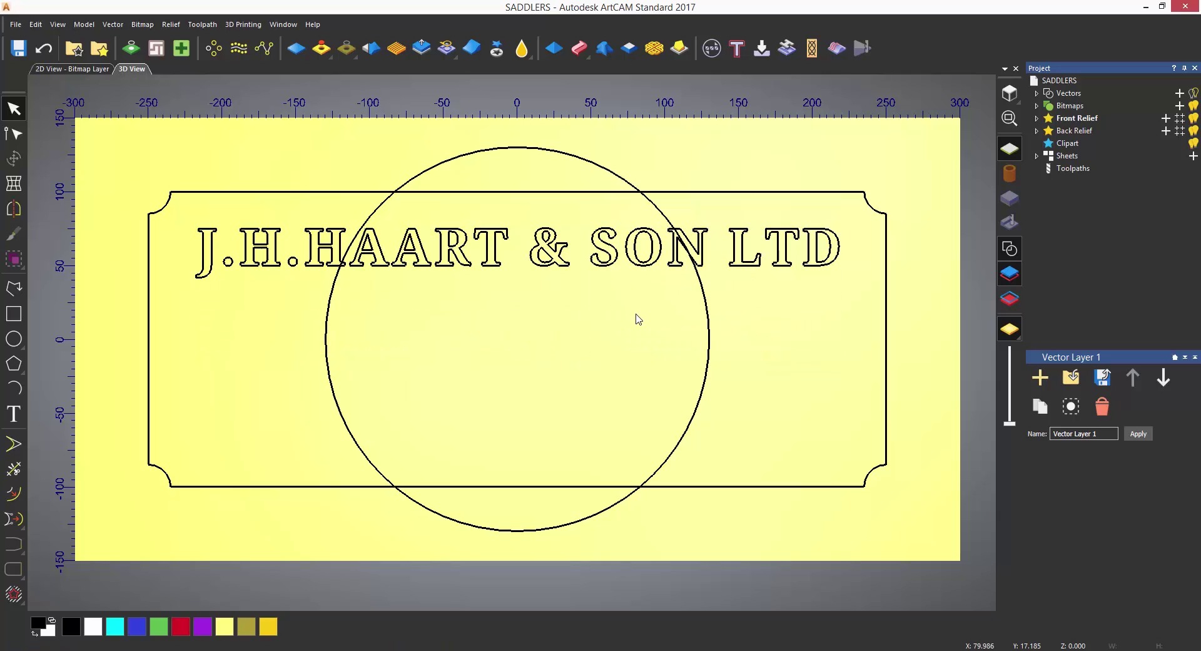
- Type 'SADDLERS' inside the circle at 15 mm size and expand the On a Curve options
{"action": "left_click", "coordinate": [14, 413]}
{"action": "left_click", "coordinate": [439, 409]}
{"action": "type", "text": "S"}
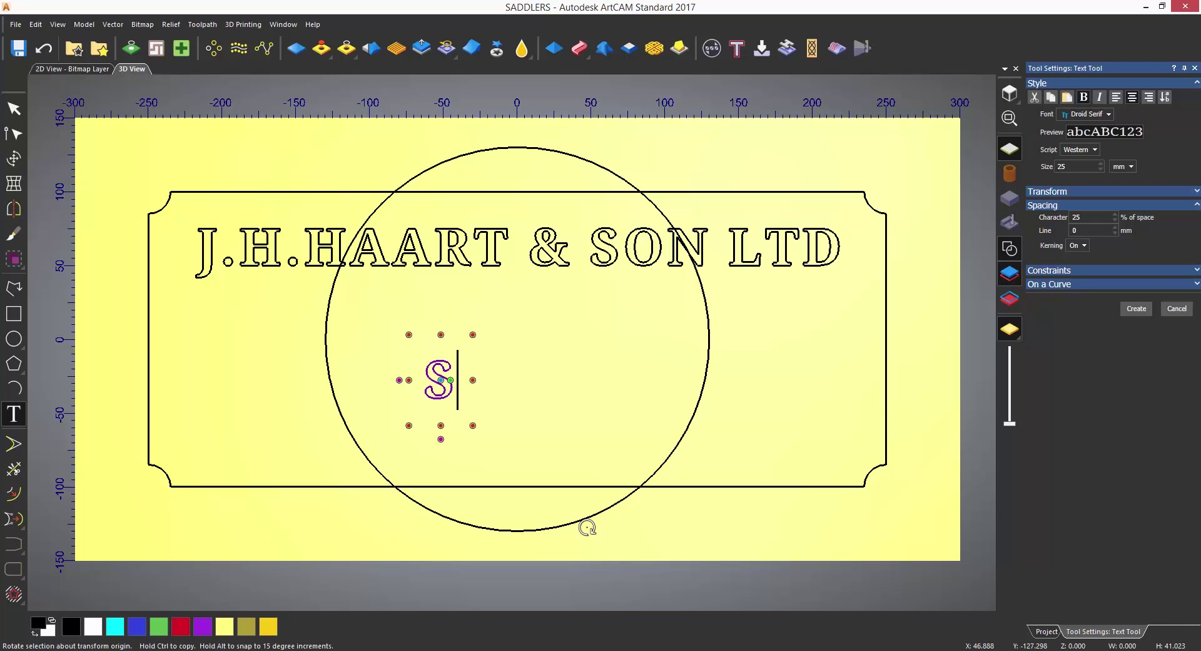
{"action": "type", "text": "ADDLERS"}
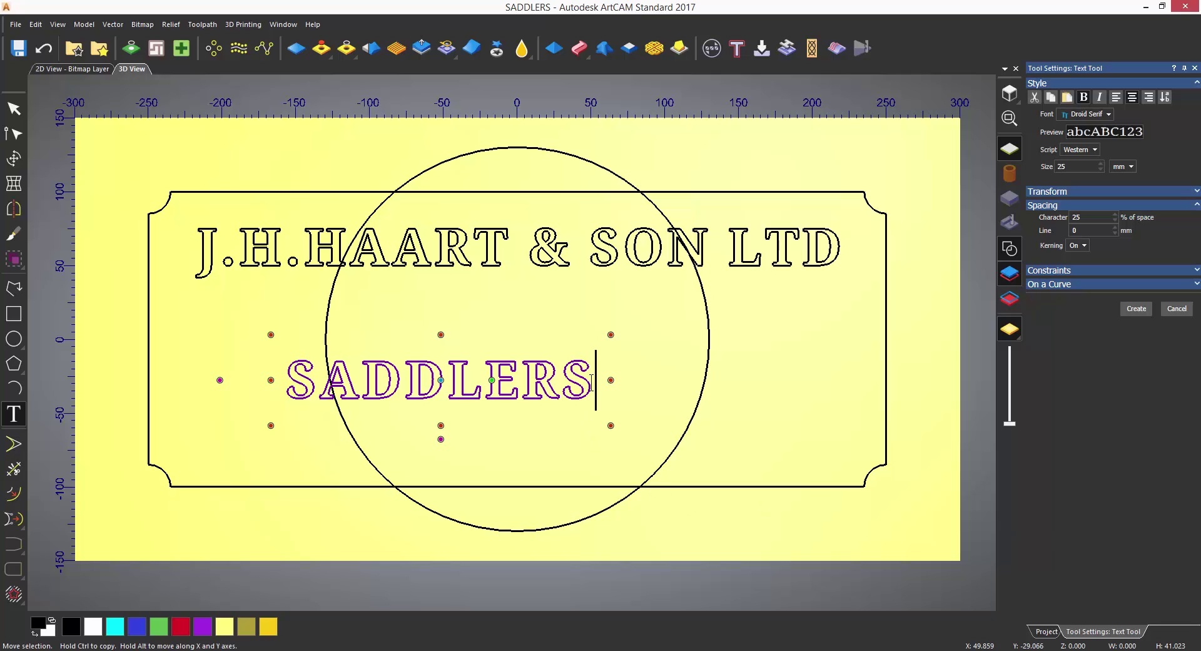
{"action": "left_click_drag", "start_coordinate": [594, 379], "coordinate": [248, 381]}
{"action": "double_click", "coordinate": [1061, 165]}
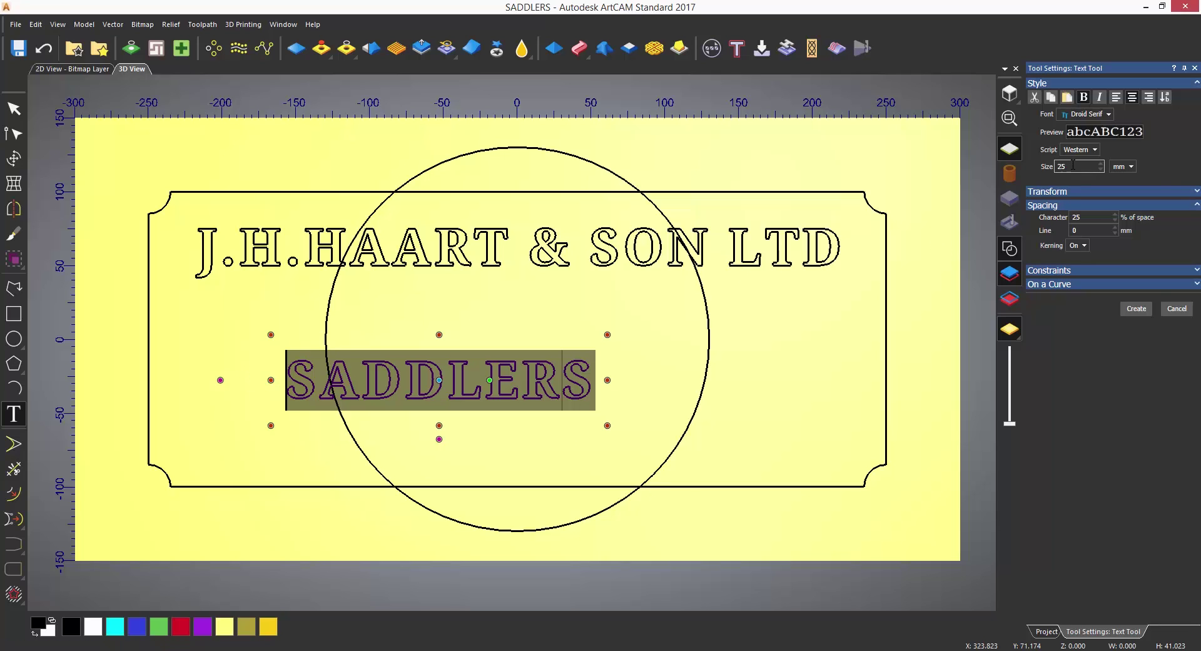
{"action": "type", "text": "15"}
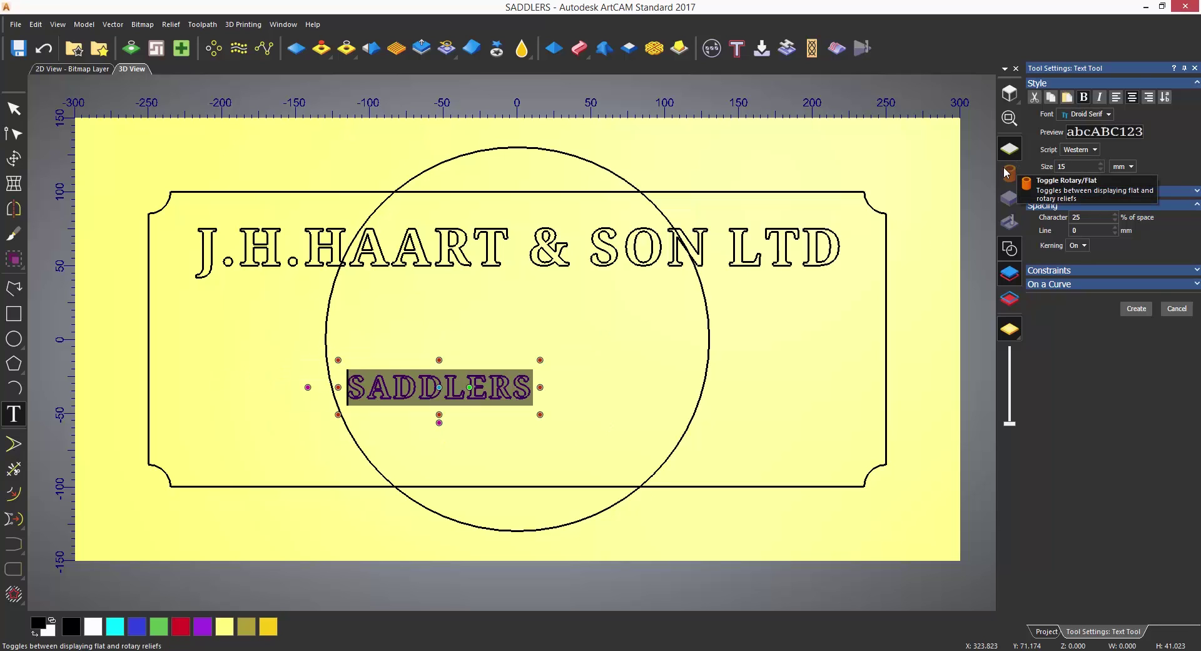
{"action": "left_click", "coordinate": [1040, 285]}
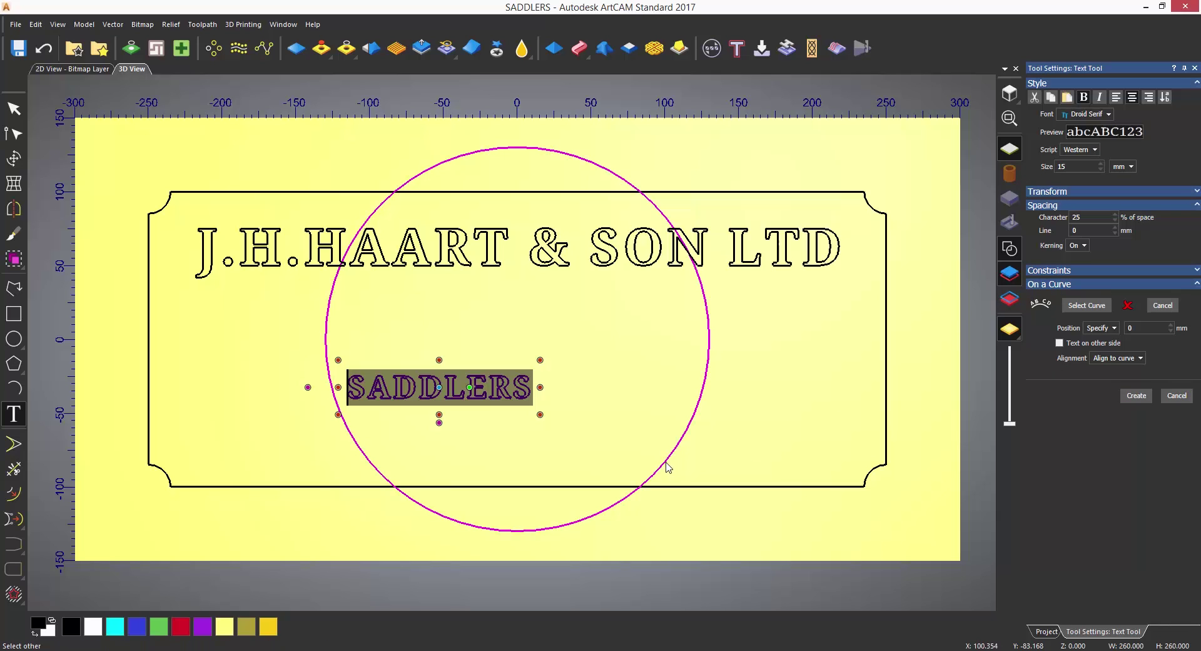
- Fit SADDLERS to the circle, centre-align it, and flip it upright along the bottom
{"action": "left_click", "coordinate": [1083, 305]}
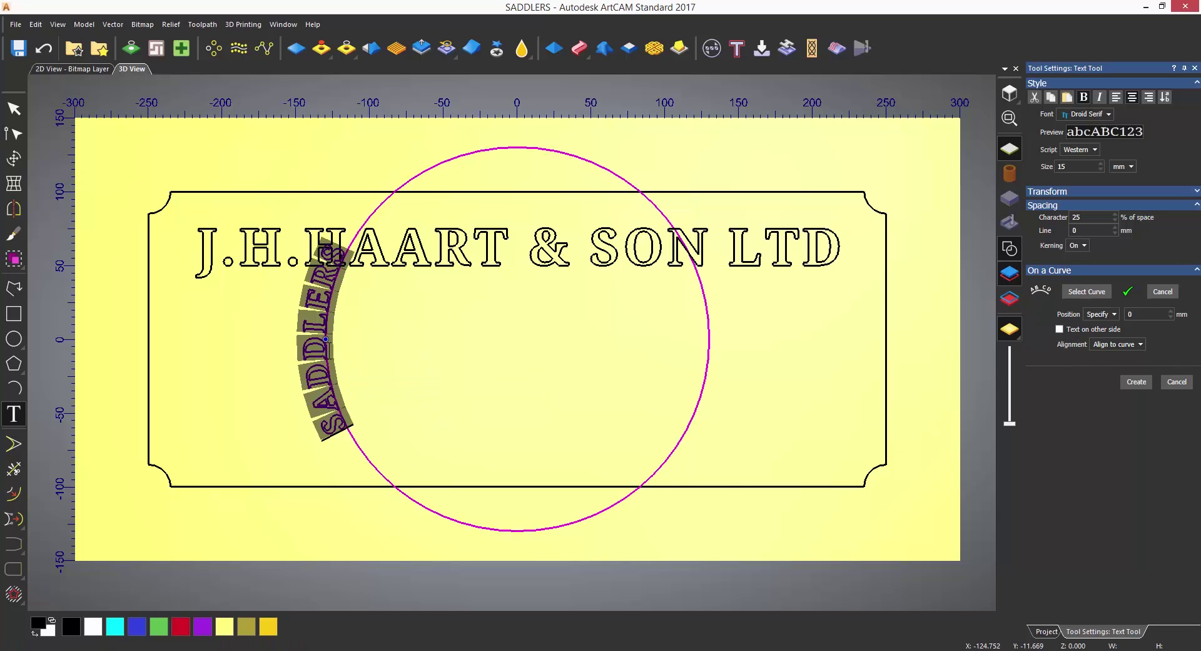
{"action": "left_click_drag", "start_coordinate": [326, 339], "coordinate": [525, 148]}
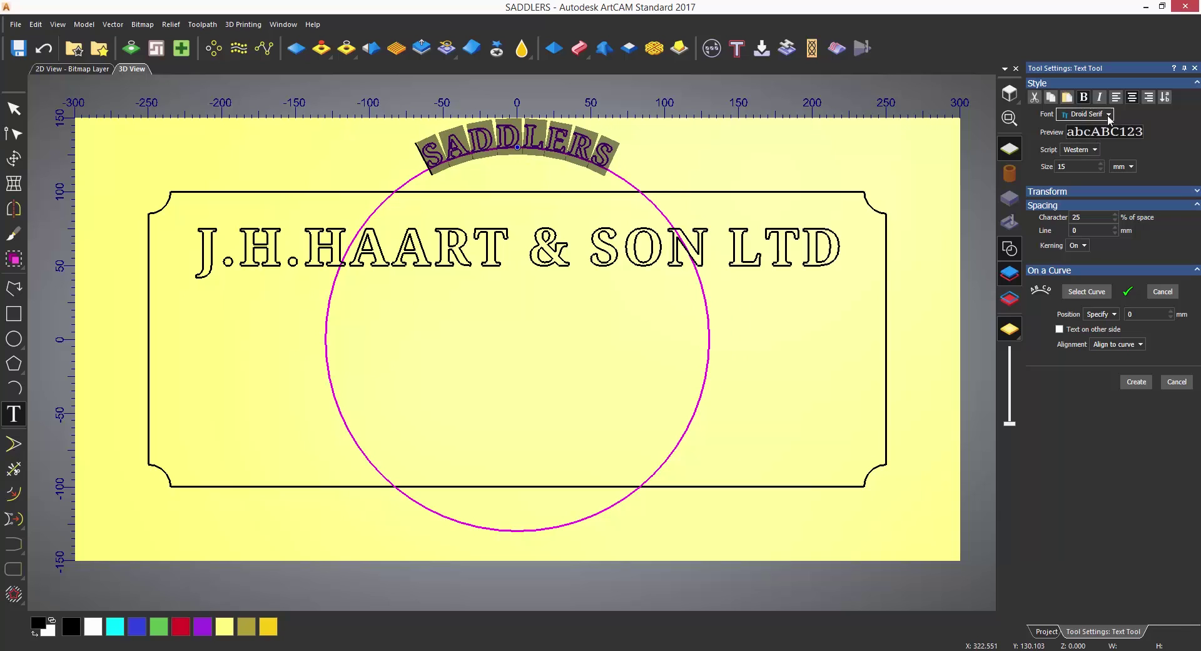
{"action": "left_click_drag", "start_coordinate": [517, 148], "coordinate": [514, 531]}
{"action": "left_click", "coordinate": [1148, 99]}
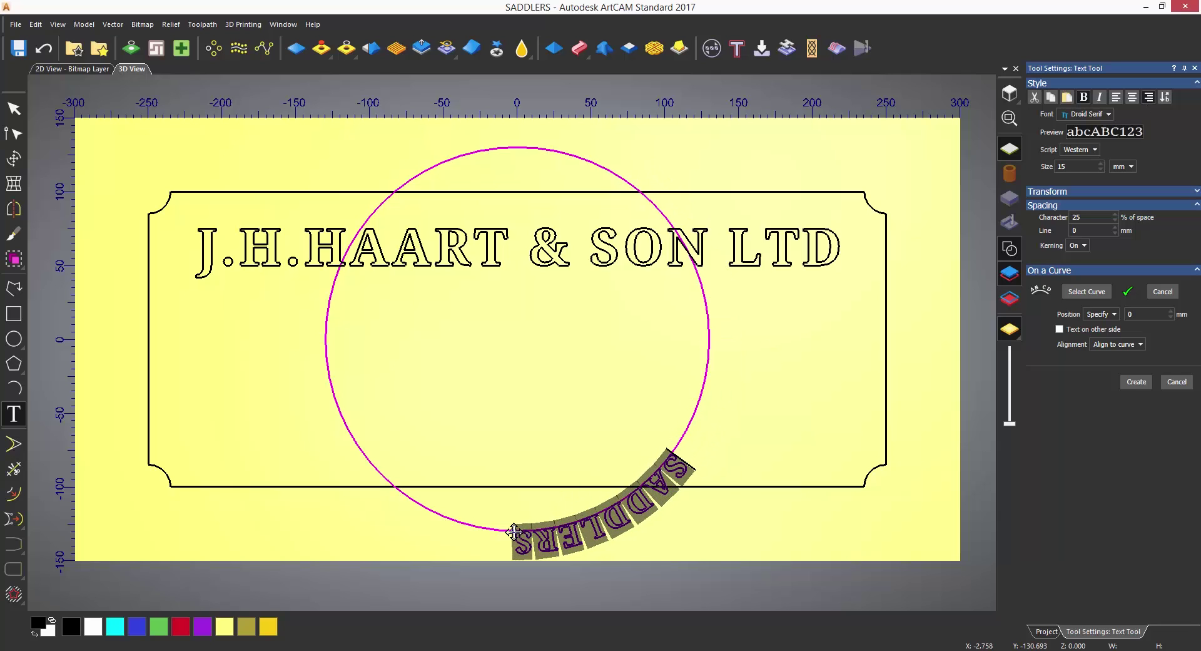
{"action": "left_click", "coordinate": [1131, 98]}
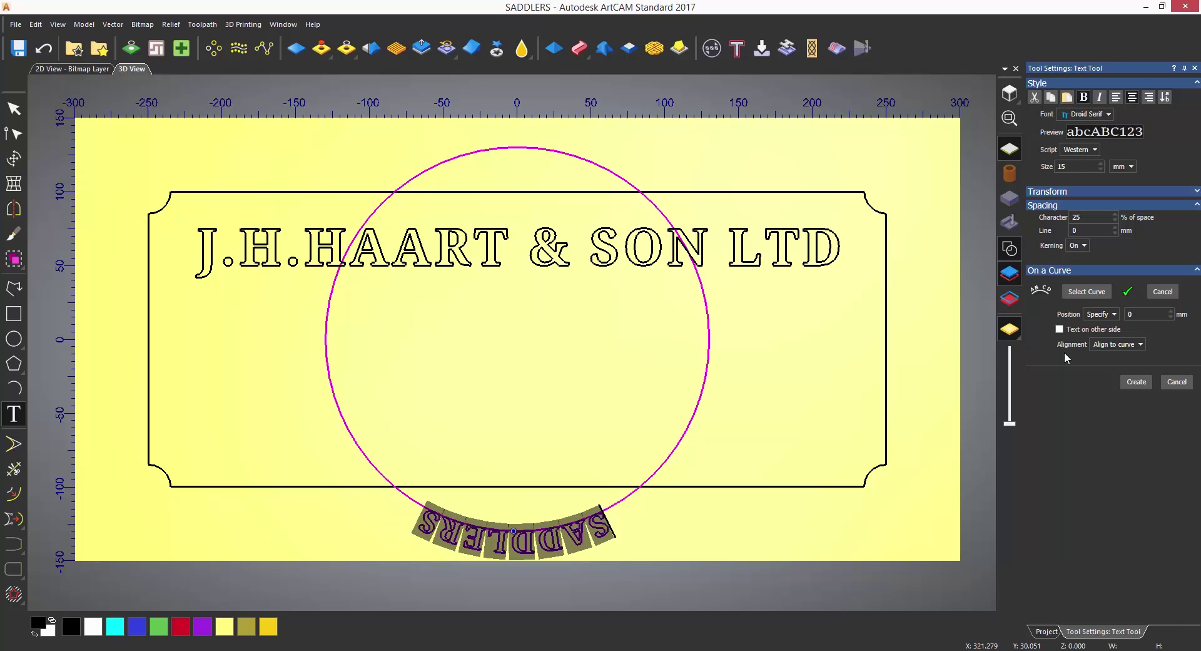
{"action": "left_click", "coordinate": [1060, 329]}
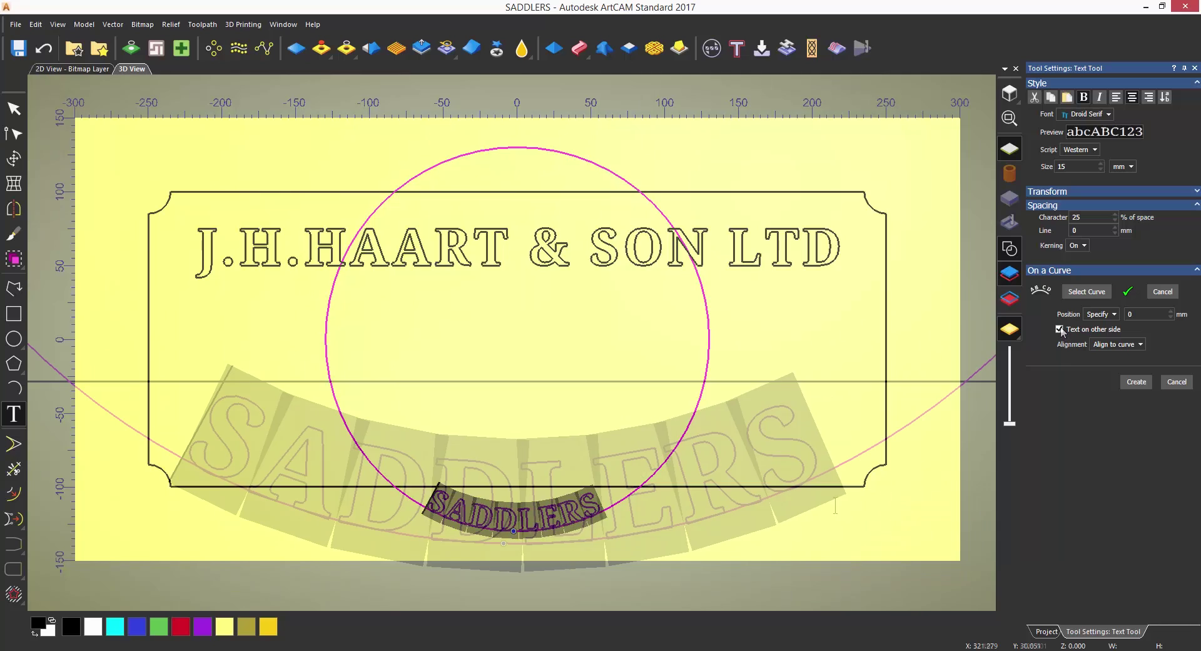
- Offset SADDLERS 15 mm from the curve with 70 character spacing and apply it
{"action": "left_click", "coordinate": [1102, 314]}
{"action": "left_click", "coordinate": [1102, 330]}
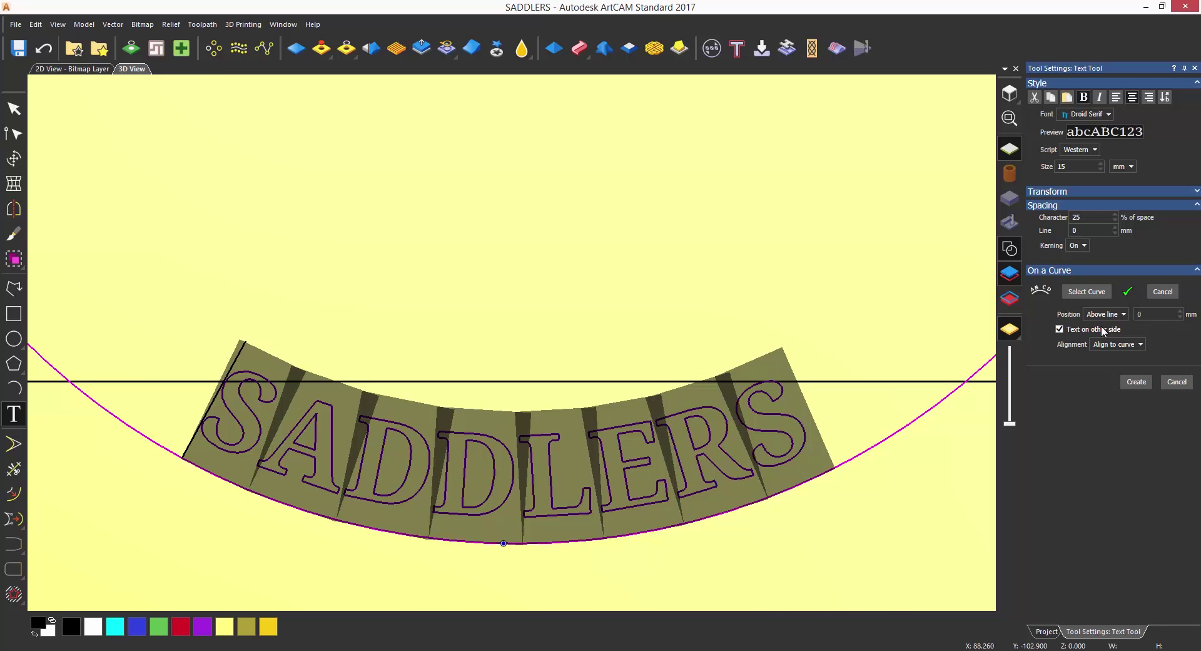
{"action": "left_click", "coordinate": [1102, 314]}
{"action": "left_click", "coordinate": [1102, 341]}
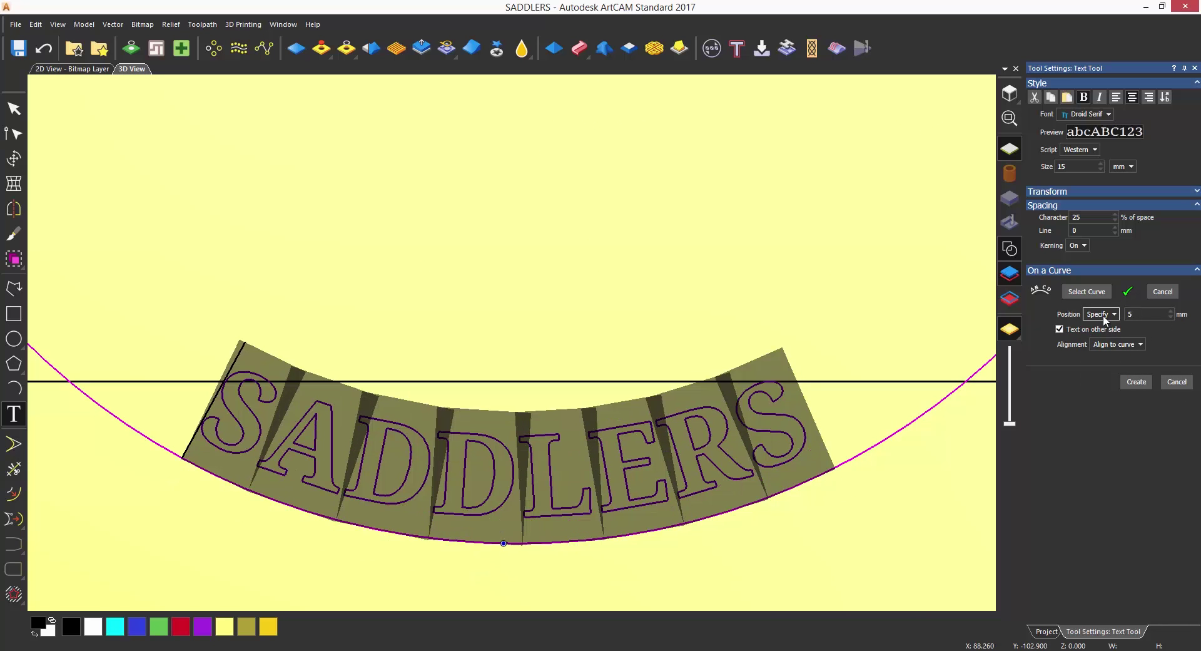
{"action": "type", "text": "15"}
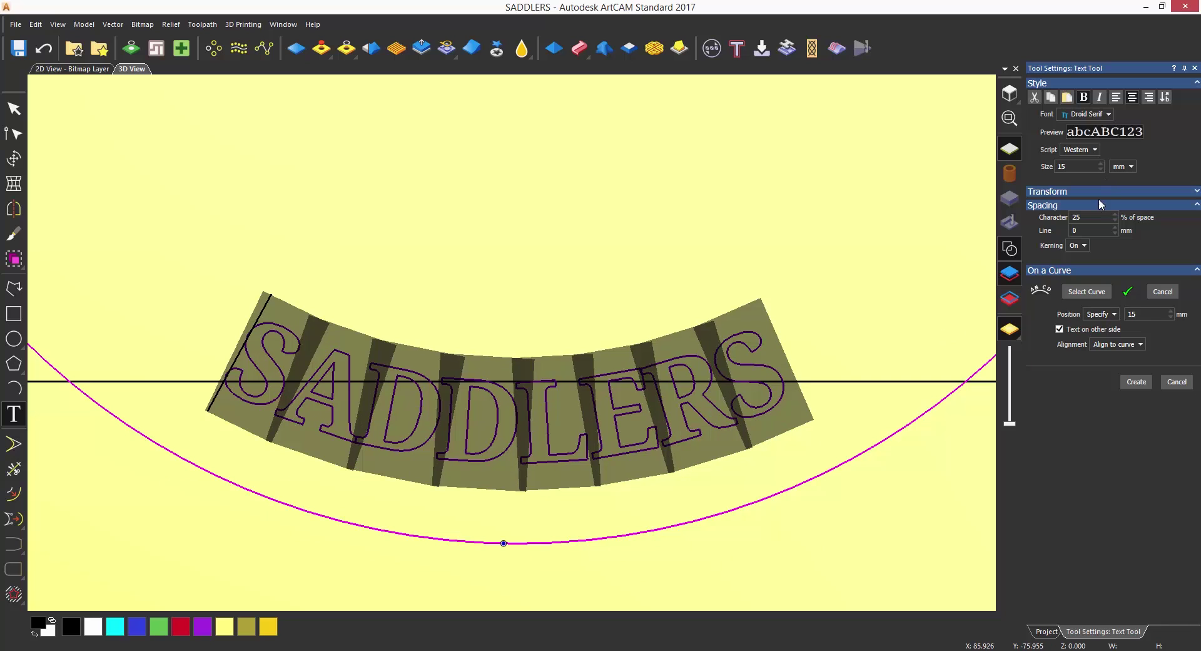
{"action": "double_click", "coordinate": [1075, 217]}
{"action": "type", "text": "70"}
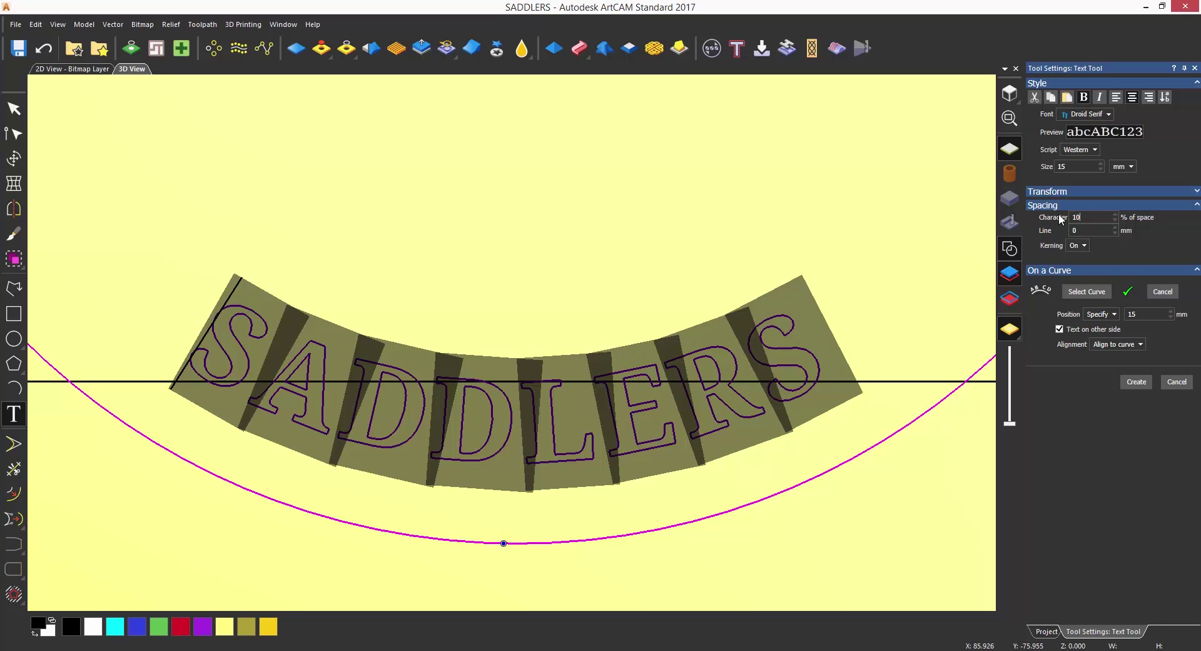
{"action": "key", "text": "Return"}
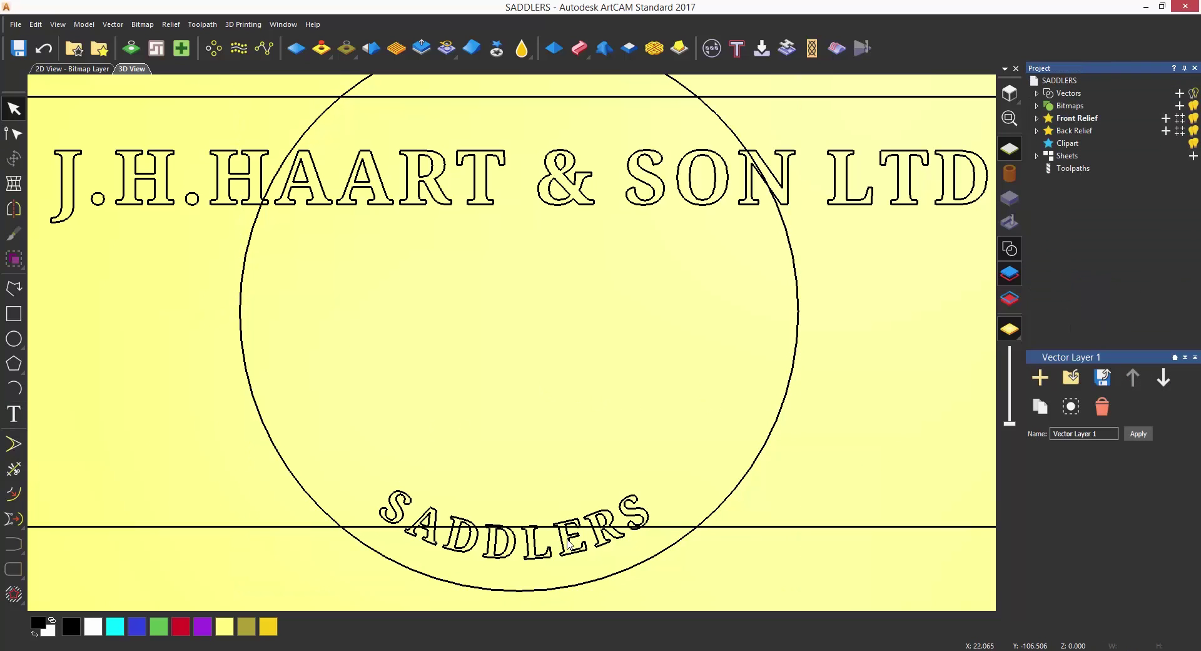
- Reopen SADDLERS with Edit Text Block, leave it unchanged, and switch to the Create Polyline tool
{"action": "right_click", "coordinate": [568, 544]}
{"action": "left_click", "coordinate": [614, 345]}
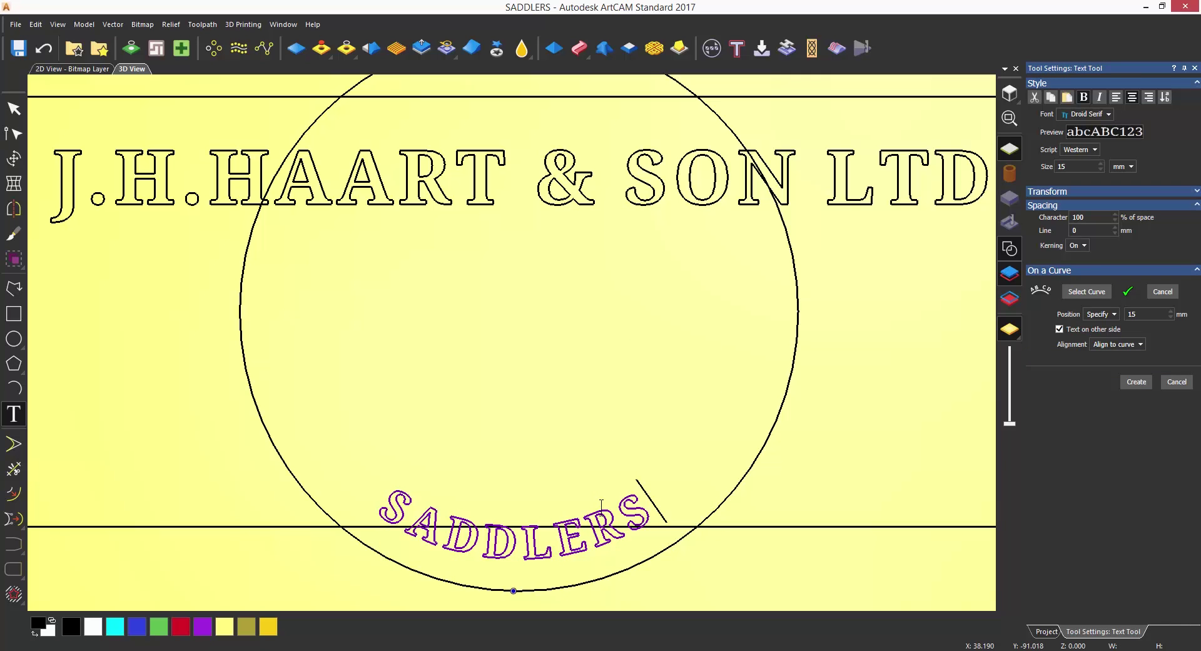
{"action": "key", "text": "Return"}
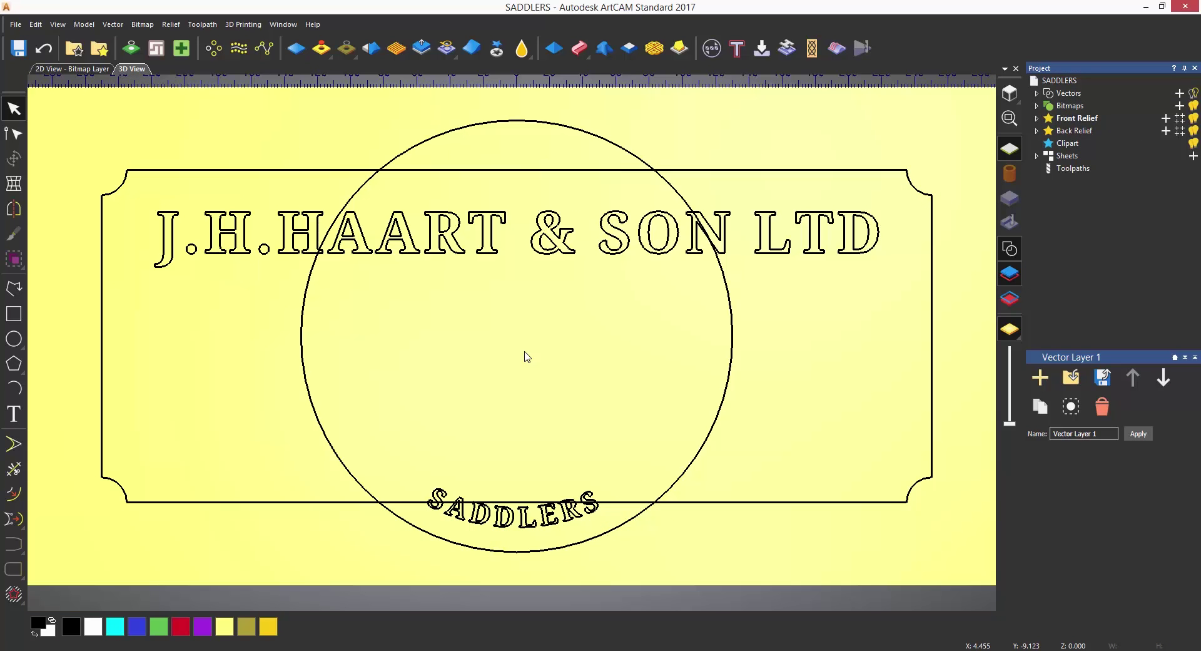
{"action": "left_click", "coordinate": [25, 290]}
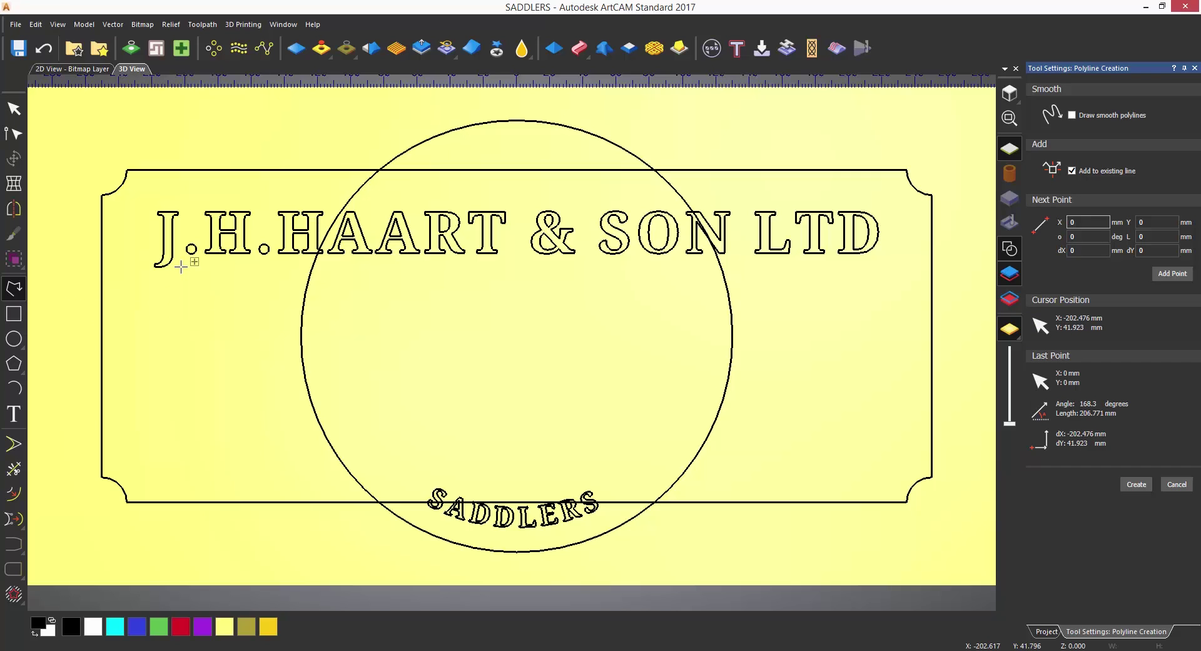
- Draw a horizontal underline from under the J to under the D of LTD (X -202.476 to 202.081 mm)
{"action": "left_click", "coordinate": [181, 267]}
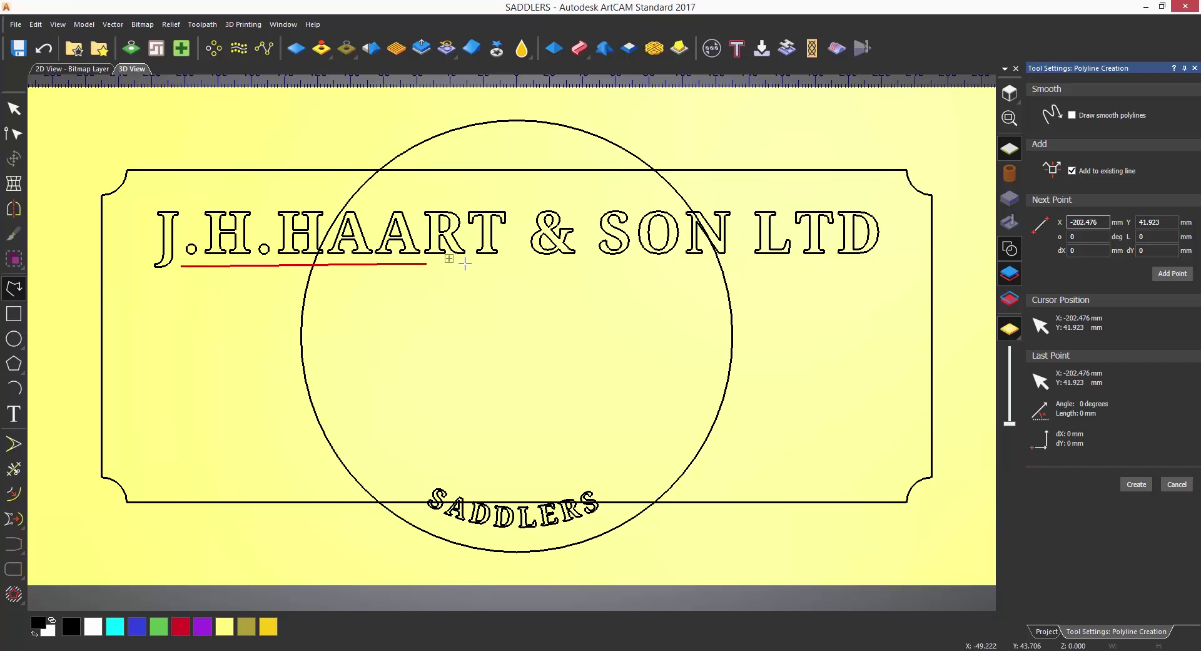
{"action": "left_click", "coordinate": [852, 276]}
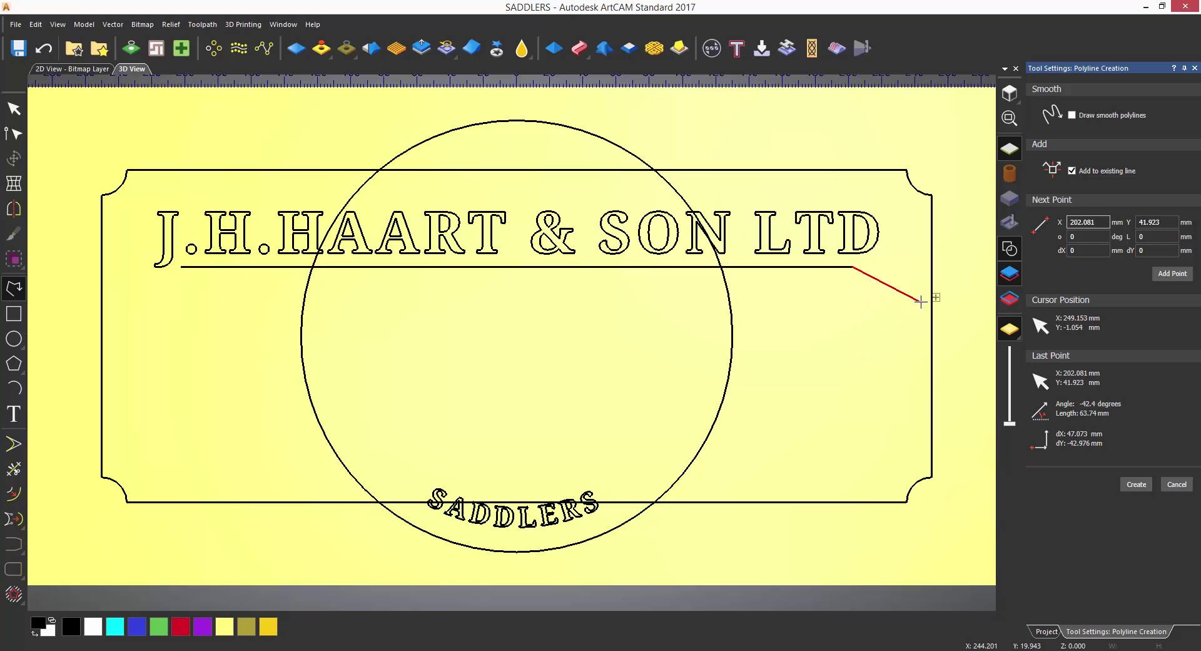
{"action": "key", "text": "Escape"}
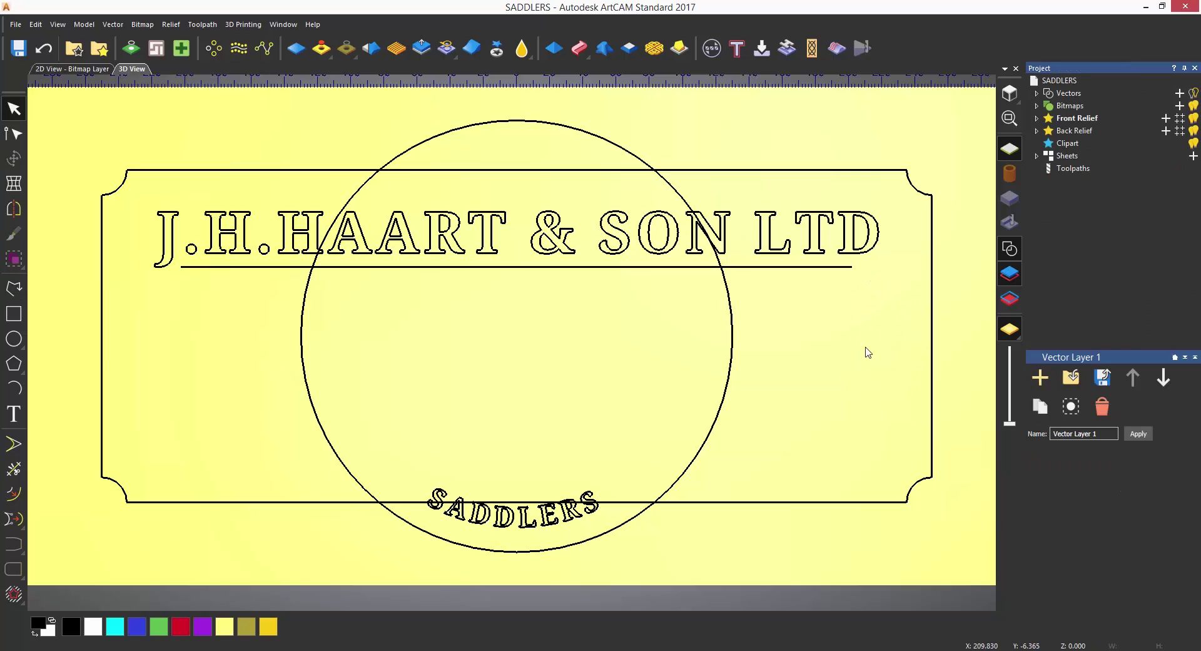
- Draw a four-point zigzag polyline at the sign's left and finish it
{"action": "left_click", "coordinate": [14, 288]}
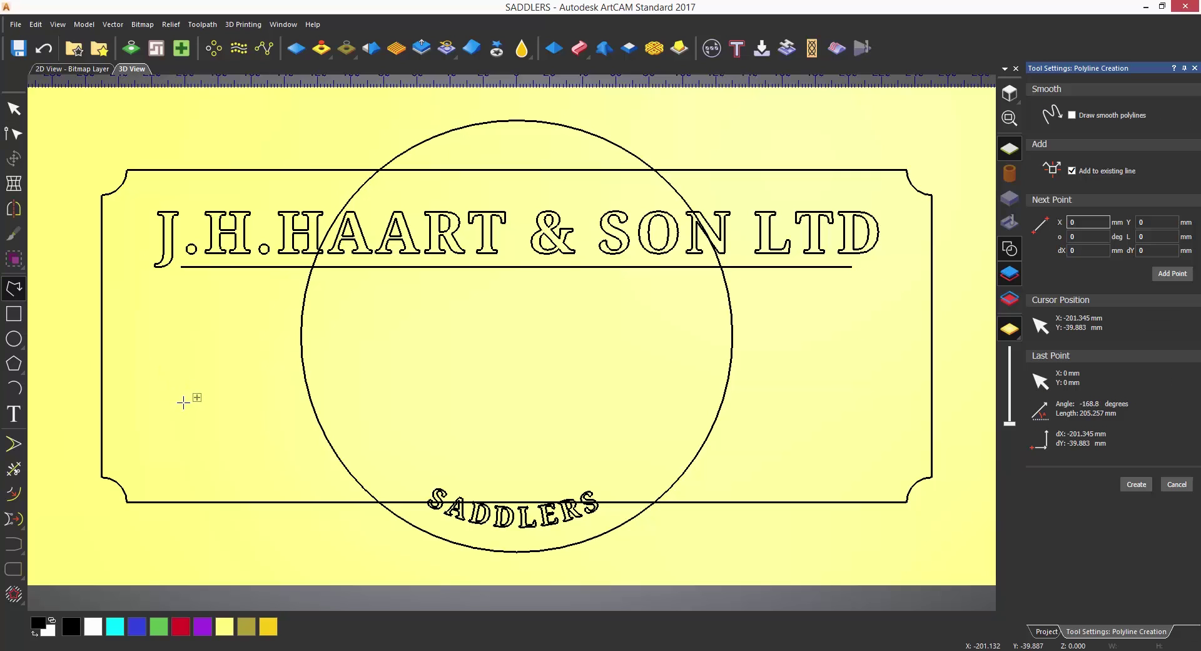
{"action": "left_click", "coordinate": [274, 343]}
{"action": "left_click", "coordinate": [287, 426]}
{"action": "left_click", "coordinate": [384, 338]}
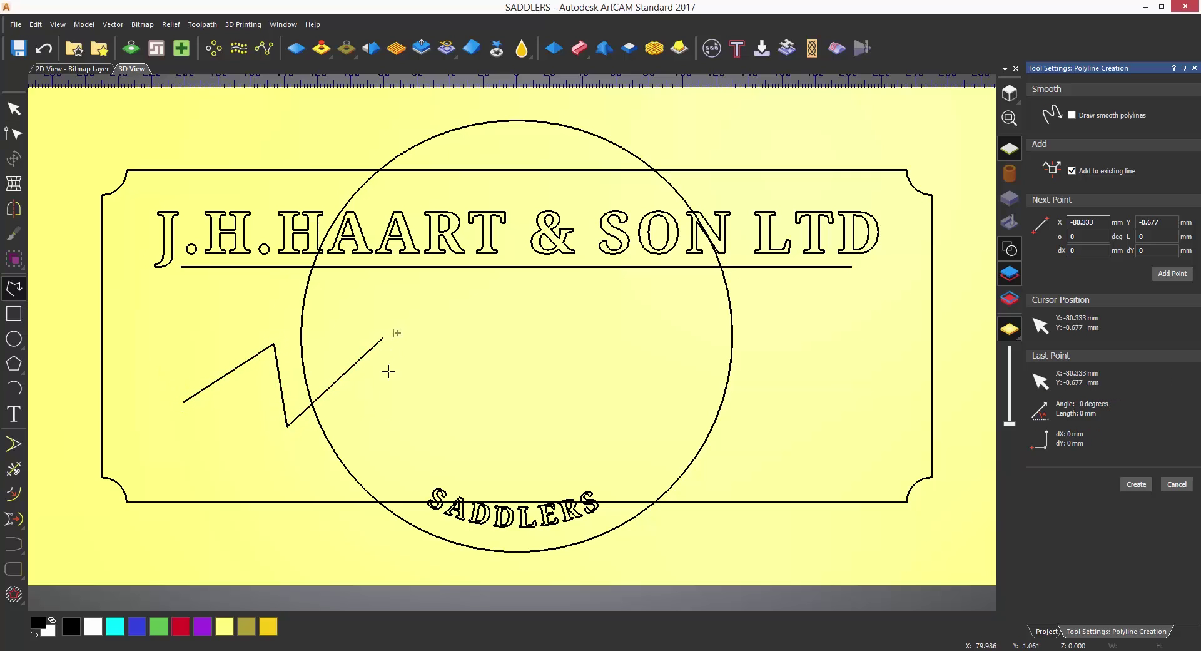
{"action": "left_click", "coordinate": [394, 435]}
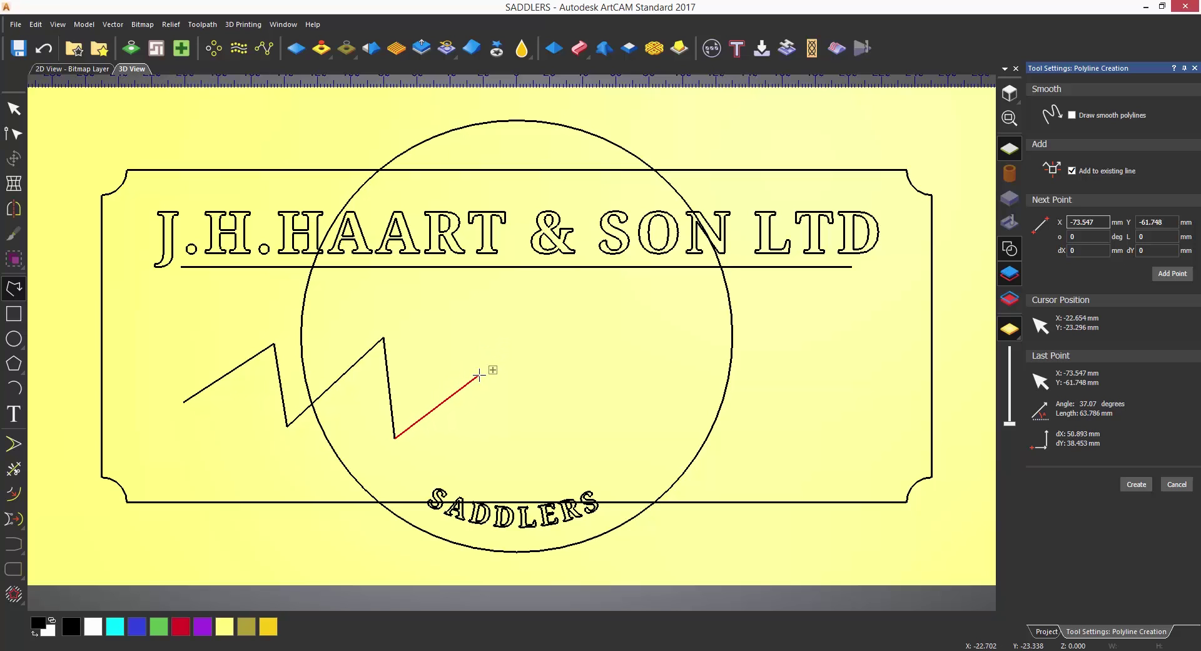
{"action": "right_click", "coordinate": [476, 371]}
- Start a second polyline to the right with sharp zigzag peaks and troughs
{"action": "left_click", "coordinate": [448, 370]}
{"action": "left_click", "coordinate": [506, 325]}
{"action": "left_click", "coordinate": [513, 411]}
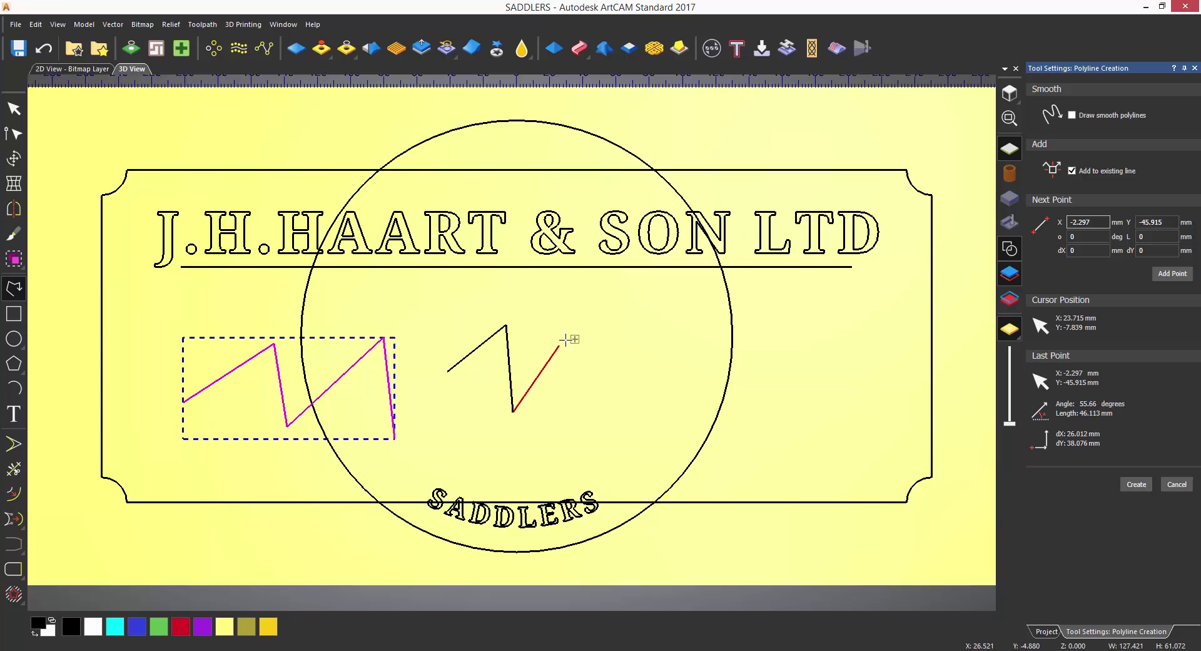
{"action": "left_click", "coordinate": [566, 339]}
{"action": "left_click", "coordinate": [582, 395]}
- Turn on Draw smooth polylines and continue the line as smooth curved waves
{"action": "left_click", "coordinate": [1072, 114]}
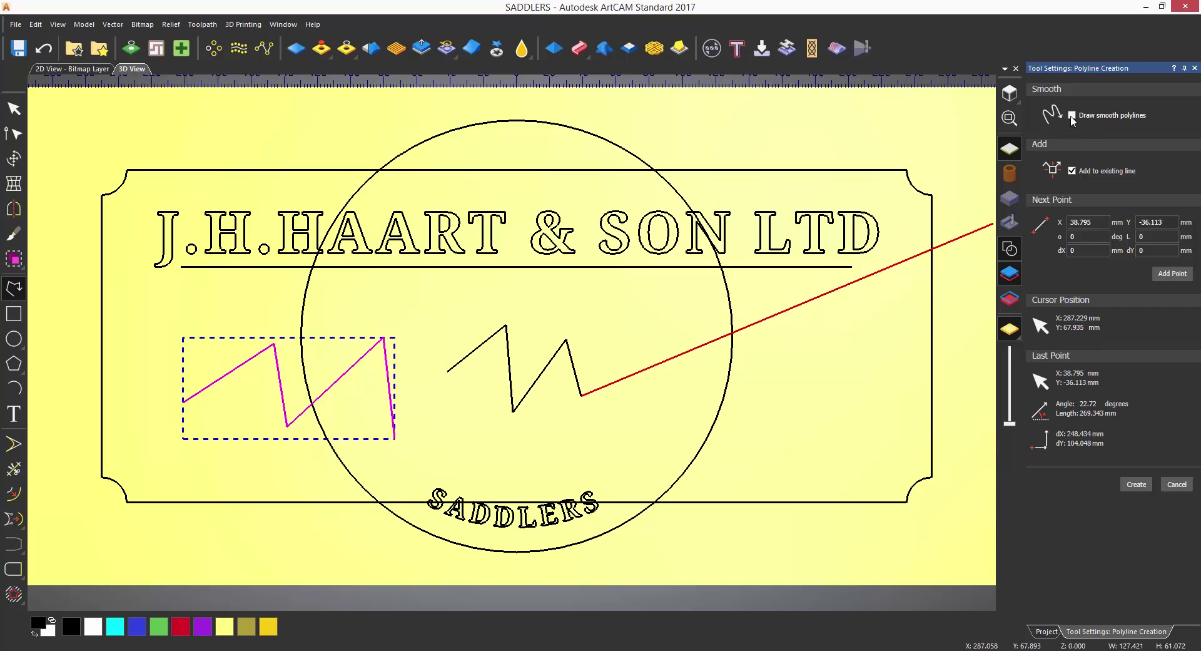
{"action": "left_click", "coordinate": [633, 326]}
{"action": "left_click", "coordinate": [650, 407]}
{"action": "left_click", "coordinate": [710, 341]}
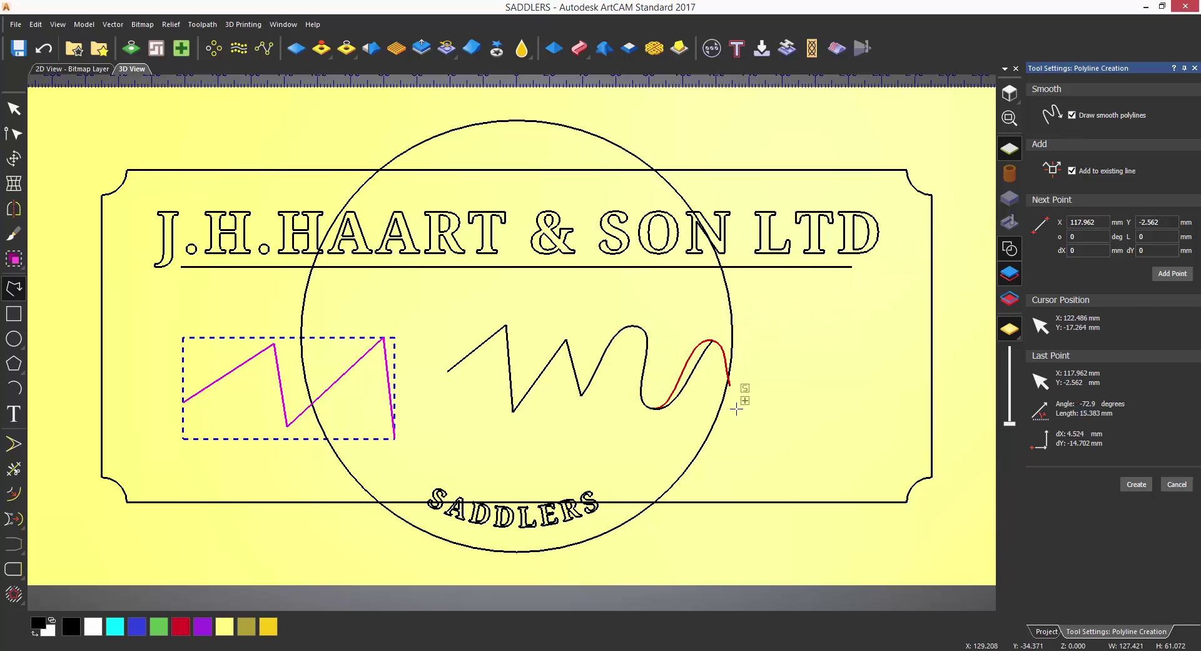
{"action": "left_click", "coordinate": [750, 431]}
{"action": "left_click", "coordinate": [807, 337]}
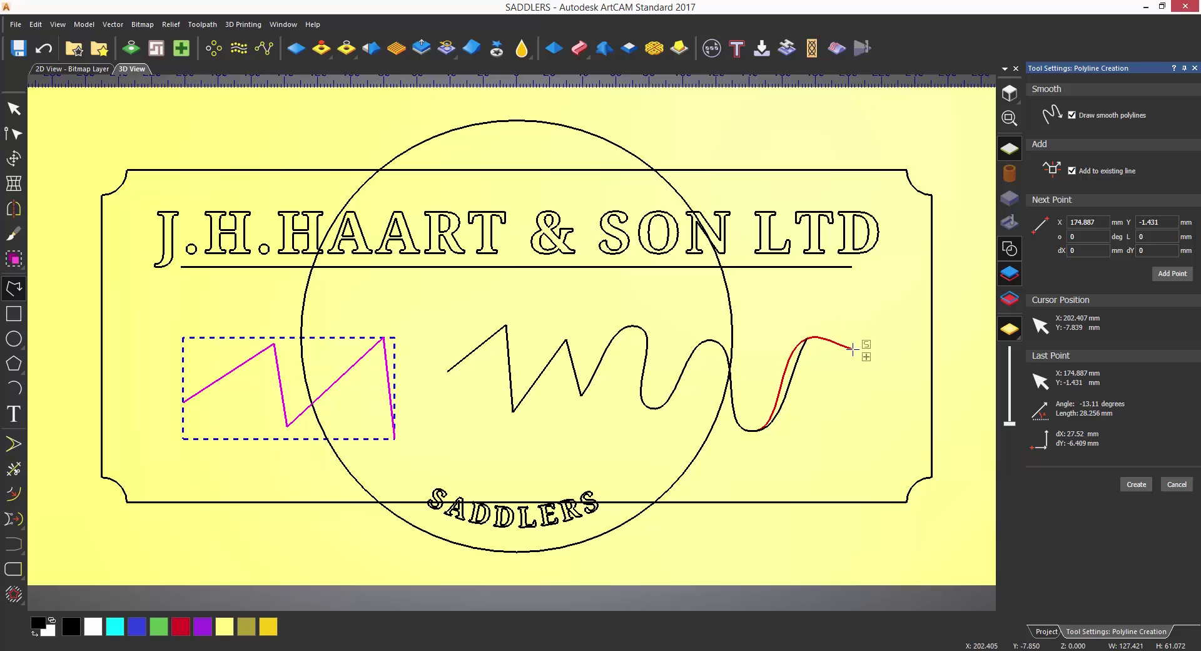
- Finish the wavy line and extend it back over the top into a closed loop
{"action": "key", "text": "Escape"}
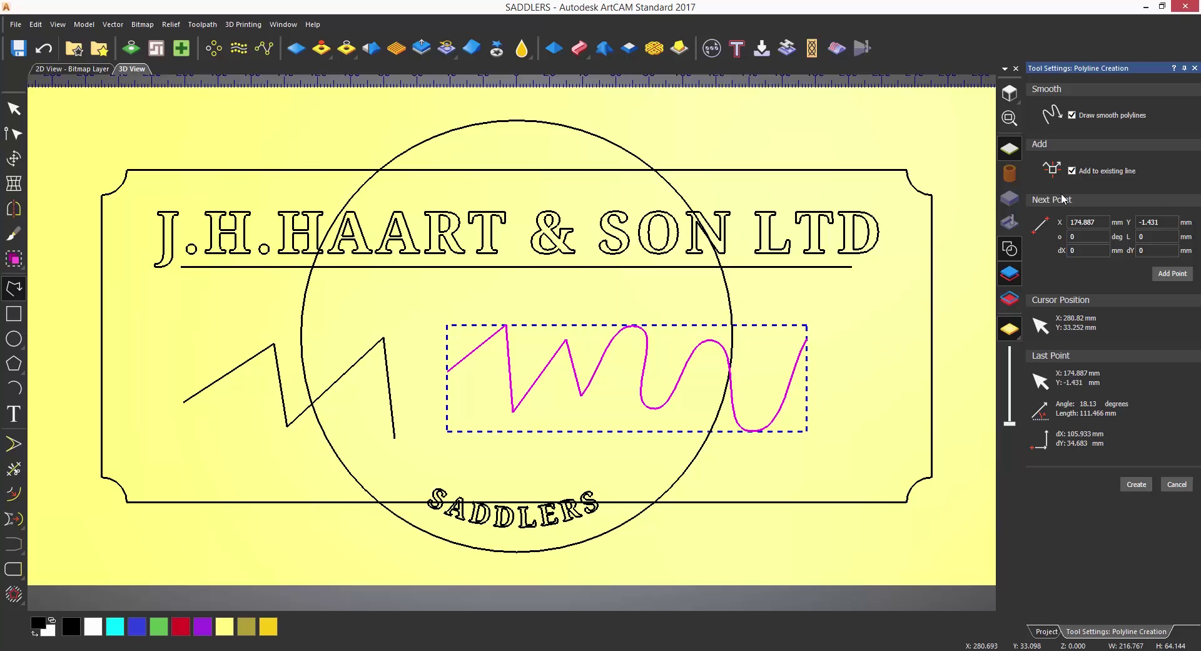
{"action": "left_click", "coordinate": [806, 338]}
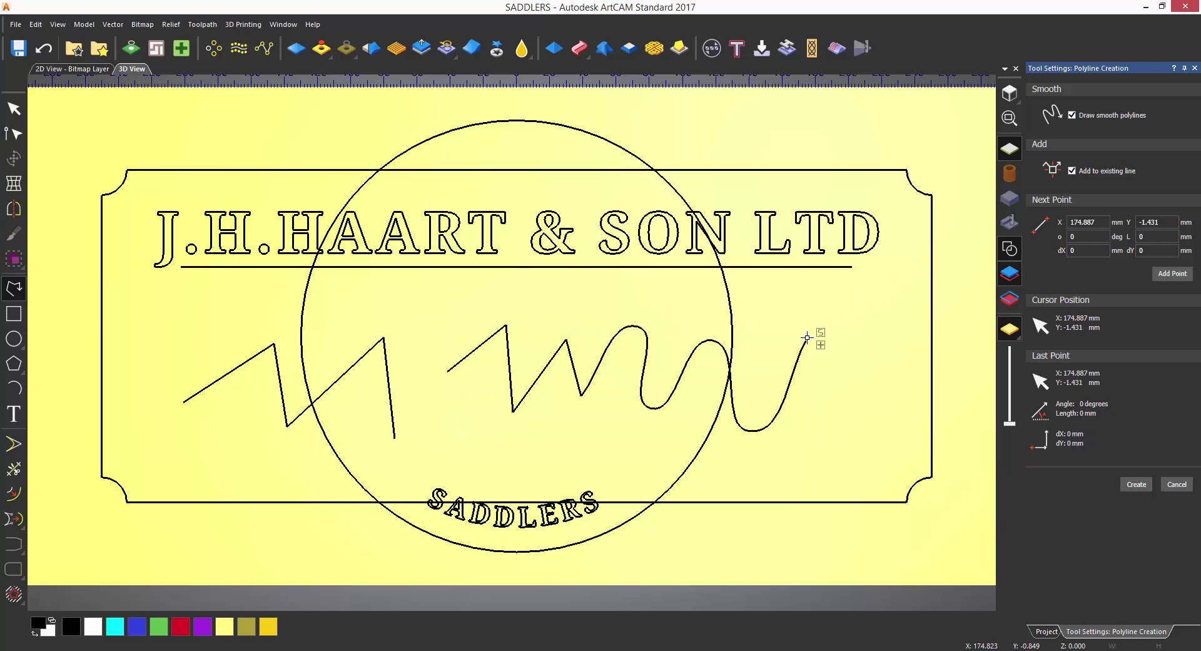
{"action": "left_click", "coordinate": [689, 295]}
{"action": "left_click", "coordinate": [504, 295]}
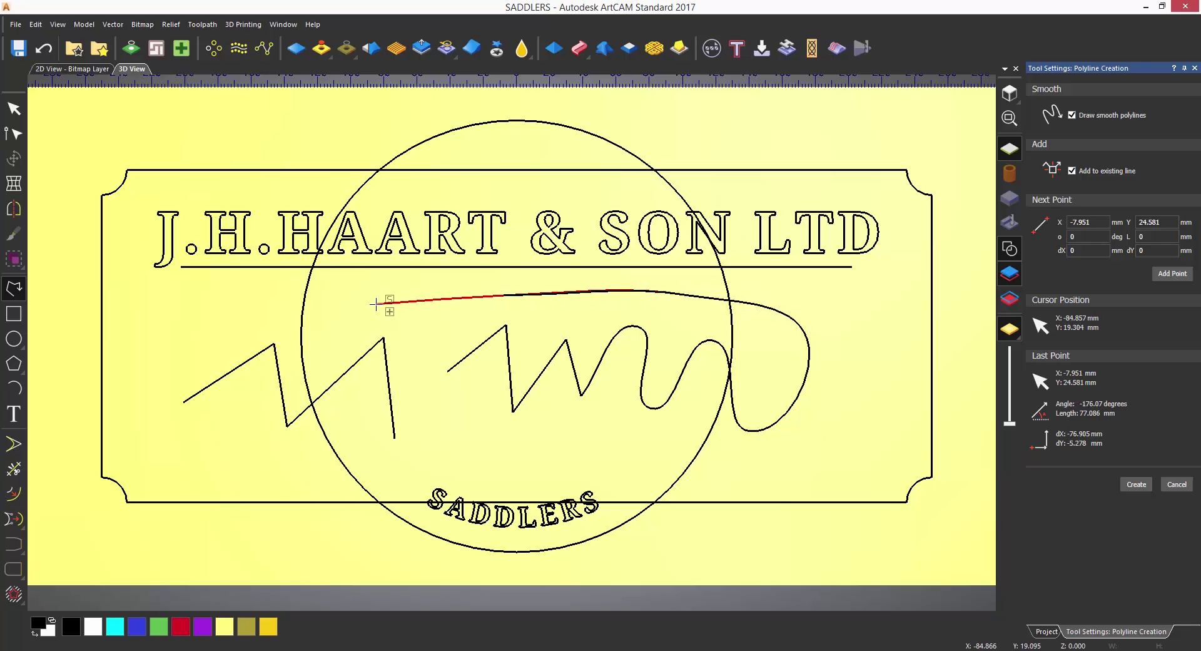
{"action": "left_click", "coordinate": [445, 369]}
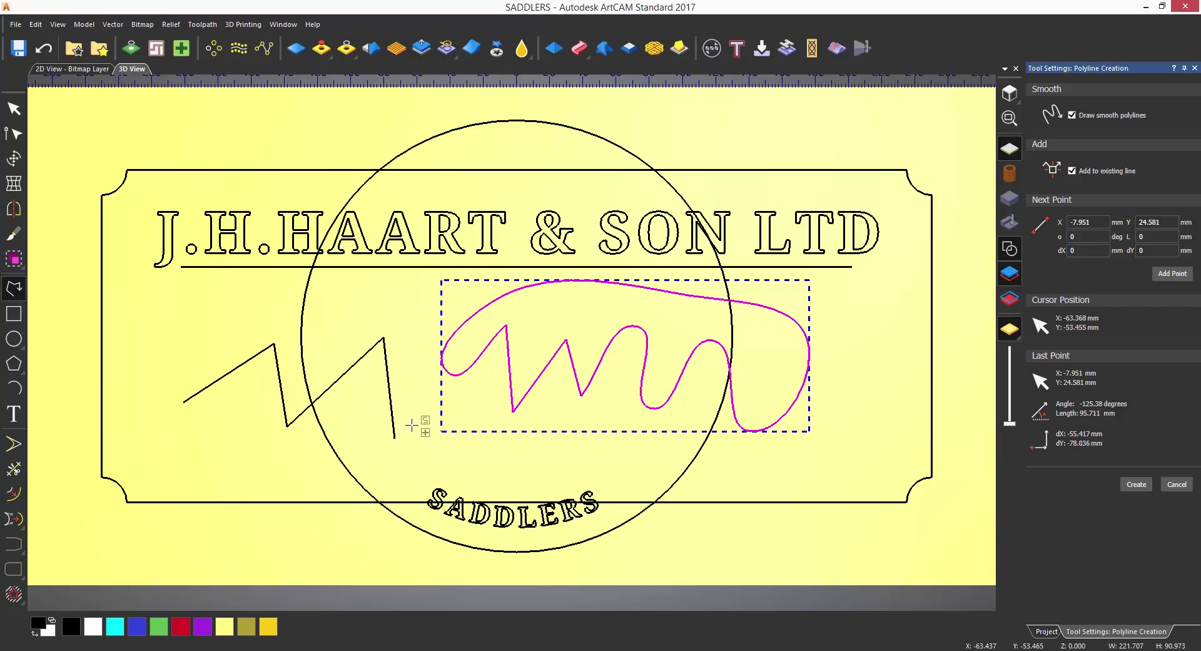
- Delete the closed wavy curve, leaving only the left zigzag polyline selected
{"action": "key", "text": "Delete"}
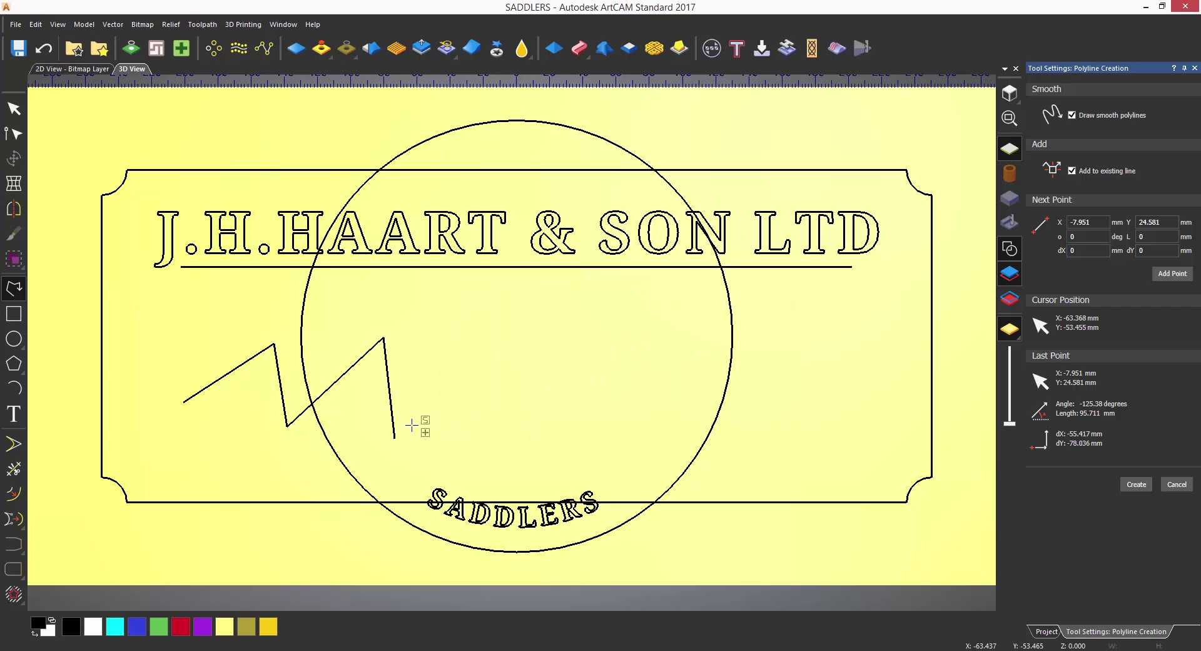
{"action": "key", "text": "Escape"}
{"action": "left_click", "coordinate": [392, 409]}
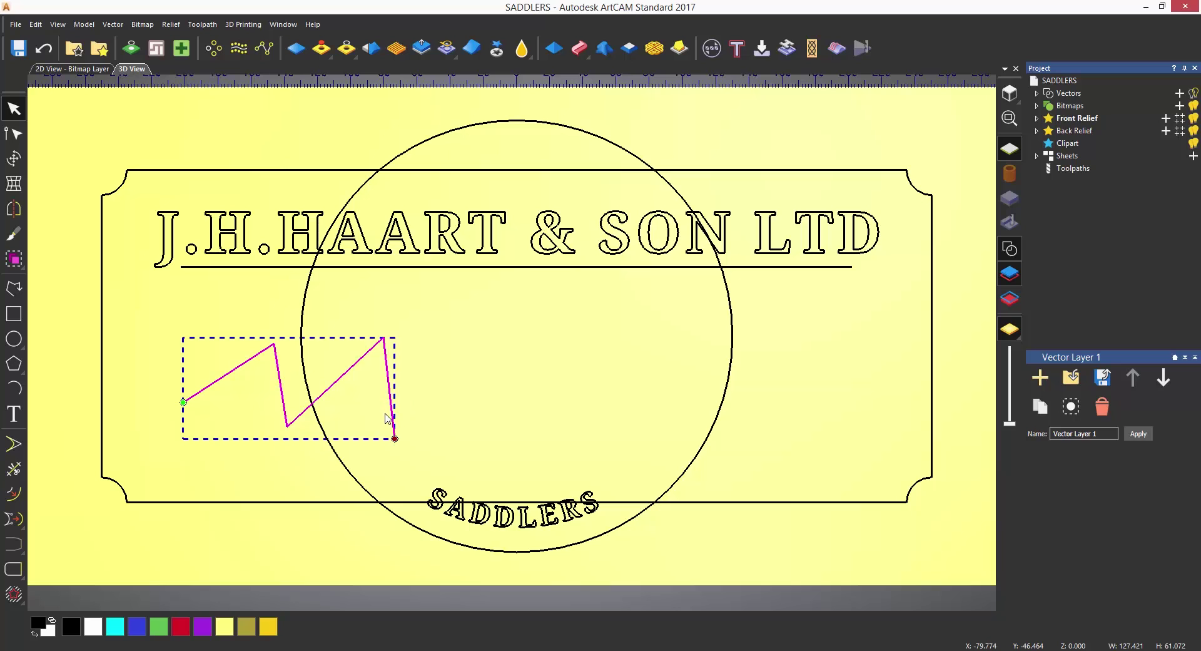